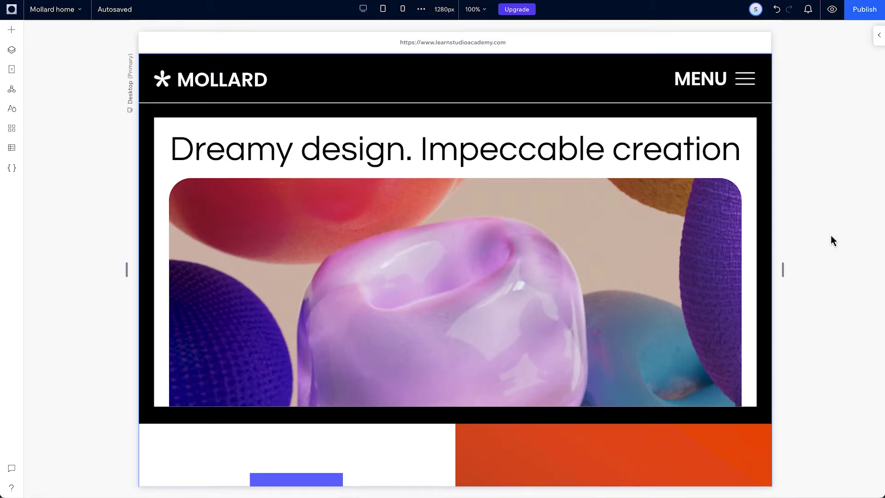
# - Select the hero section, open its Inspector, and select the hero image
pyautogui.click(681, 137)
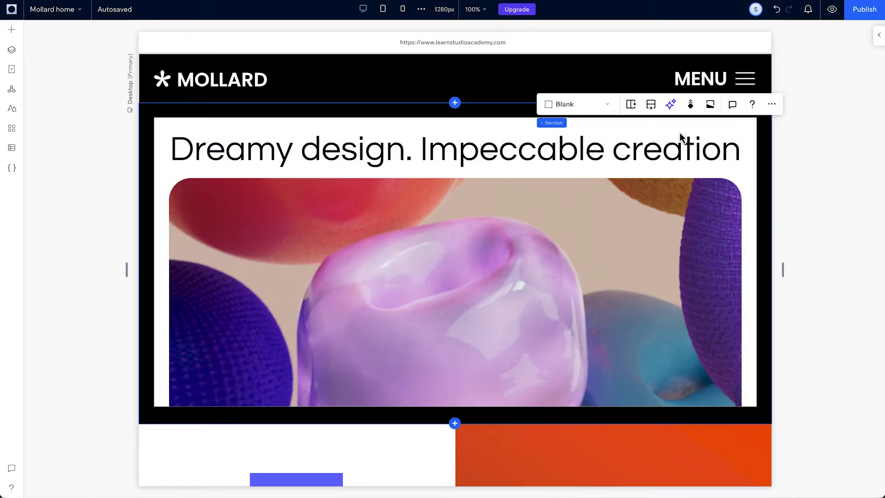
pyautogui.click(878, 41)
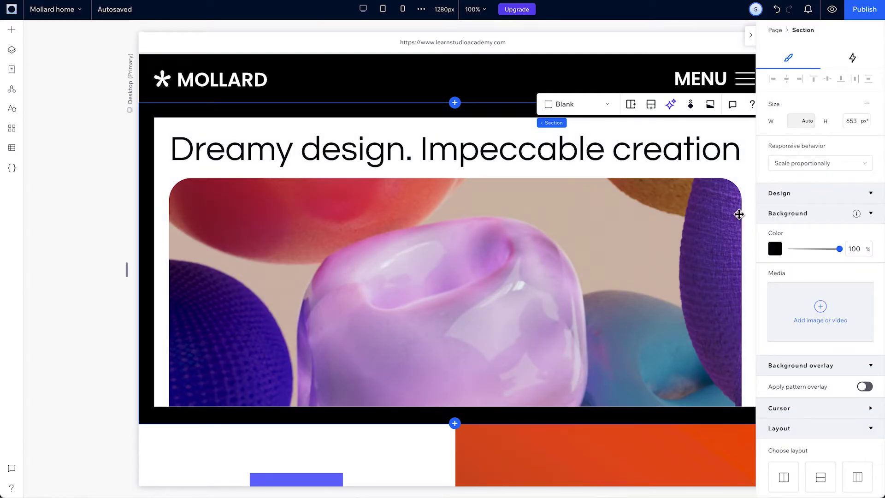
pyautogui.click(636, 244)
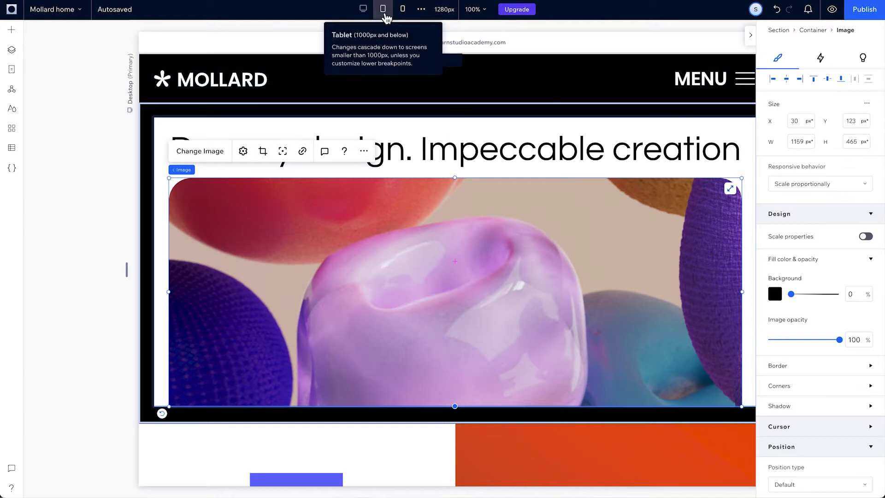
# - Preview the hero image at tablet and mobile widths, then go back to desktop
pyautogui.click(385, 14)
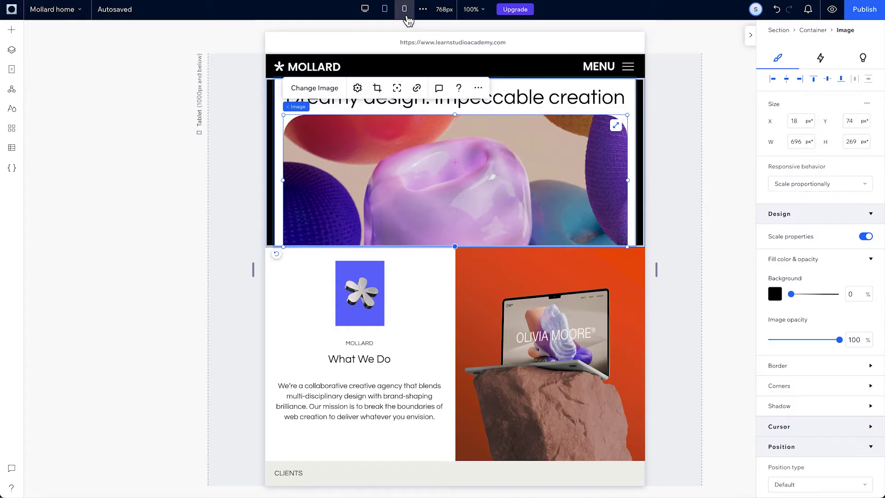
pyautogui.click(405, 10)
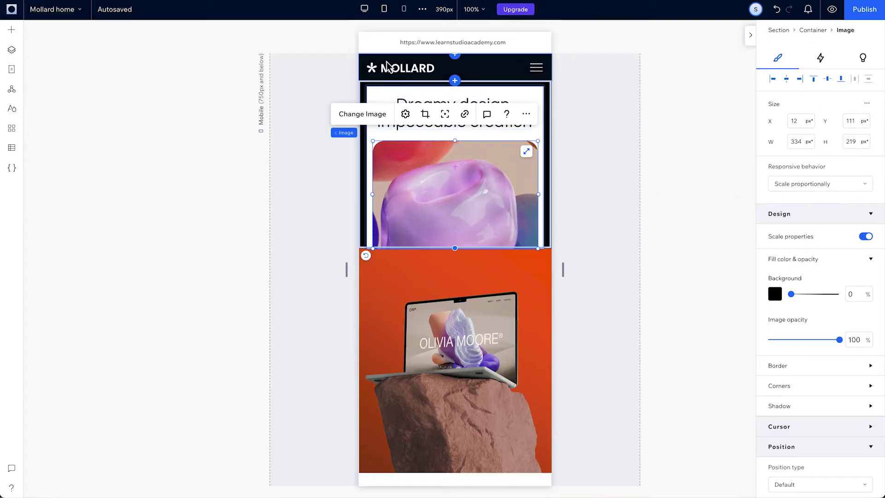
pyautogui.click(368, 14)
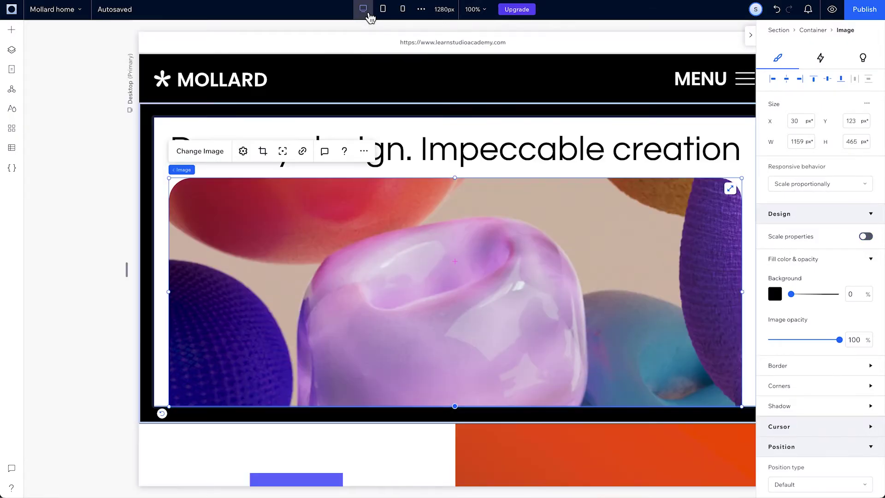
# - Select the white hero container and review its Responsive behavior options
pyautogui.click(486, 132)
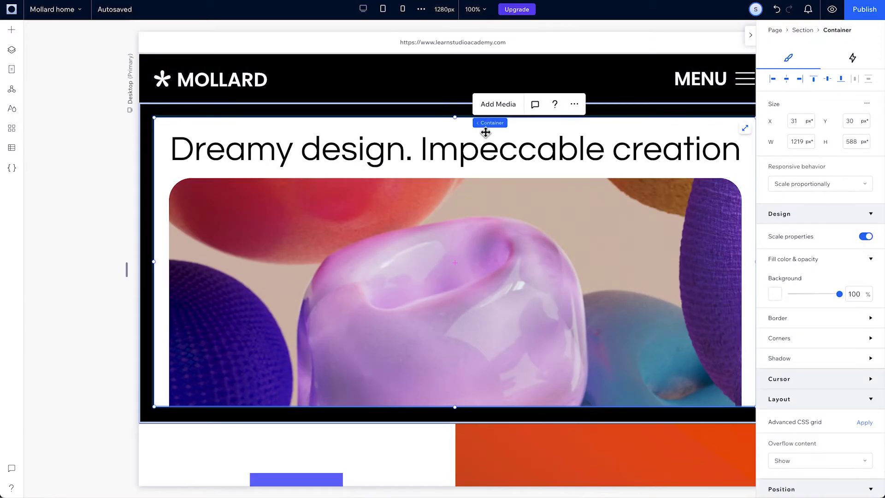
pyautogui.click(843, 188)
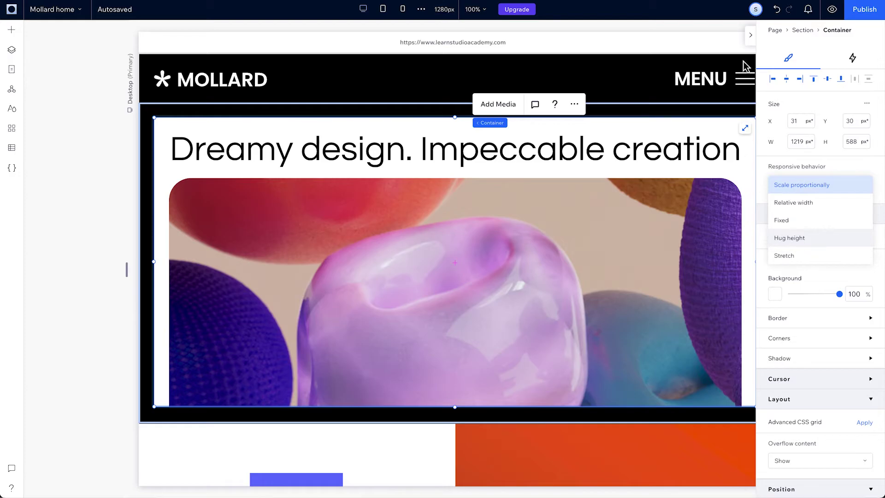
pyautogui.click(751, 36)
# - Collapse the Inspector and preview the hero at tablet and mobile widths
pyautogui.click(750, 37)
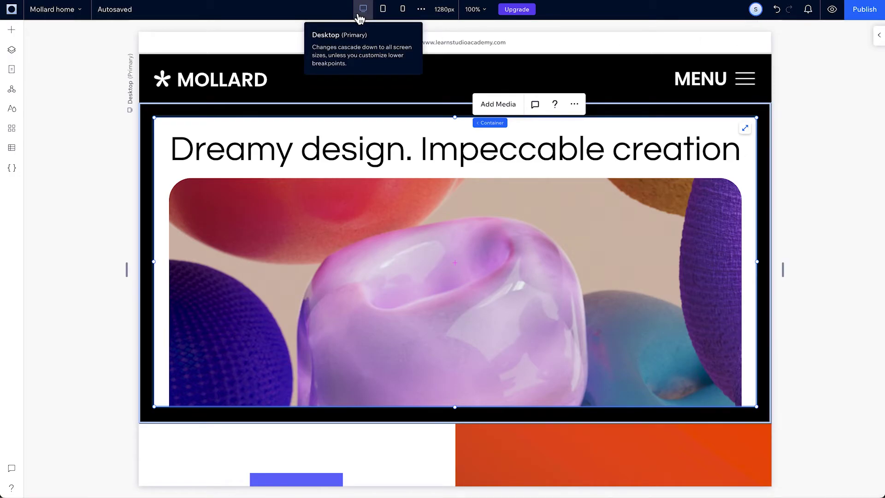
pyautogui.click(383, 9)
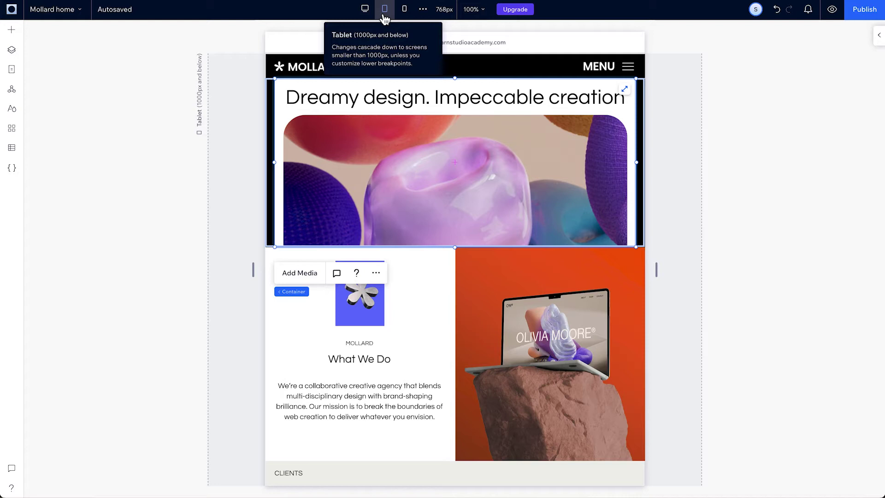
pyautogui.click(404, 9)
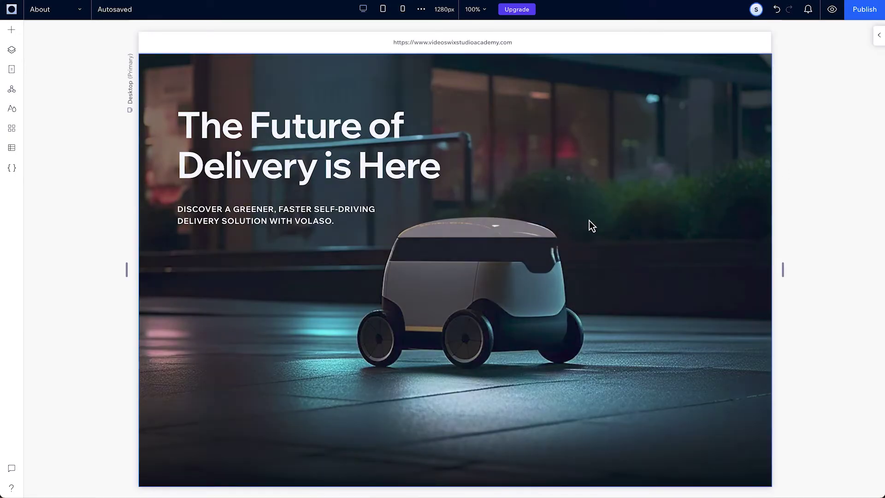
# - Inspect the delivery hero in Layers, expanding Section and Stack to reveal heading and paragraph
pyautogui.click(243, 272)
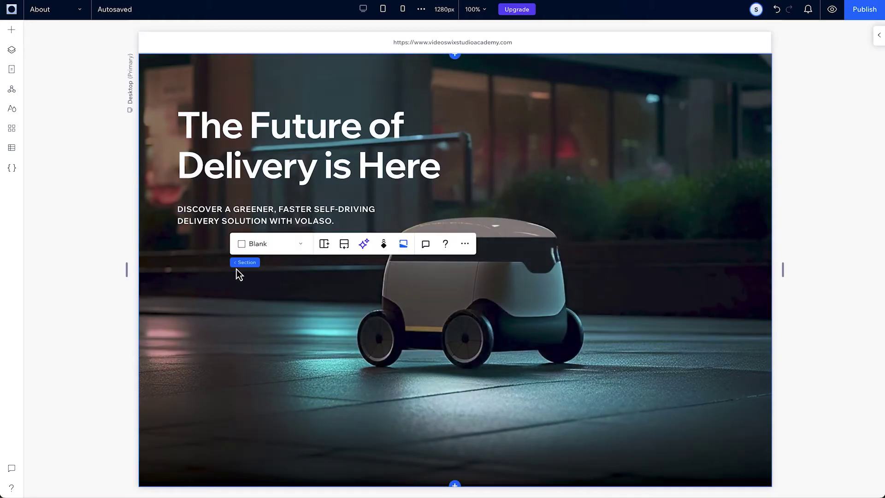
pyautogui.click(17, 55)
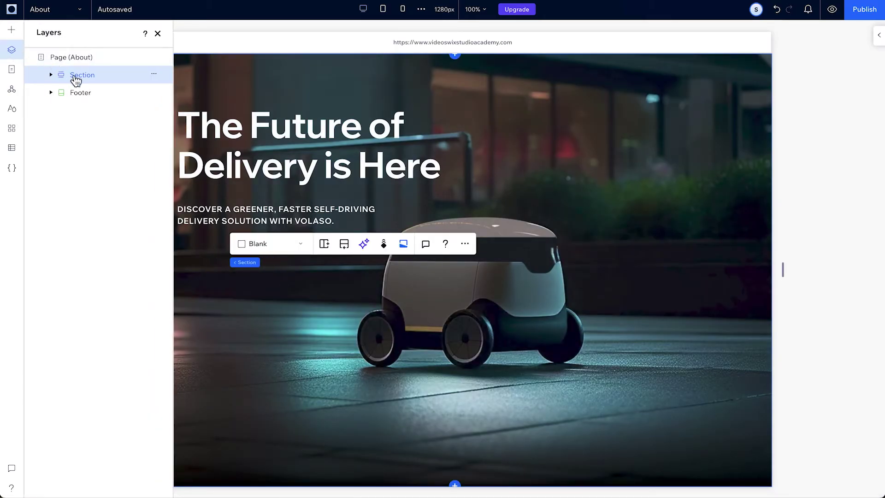
pyautogui.click(51, 75)
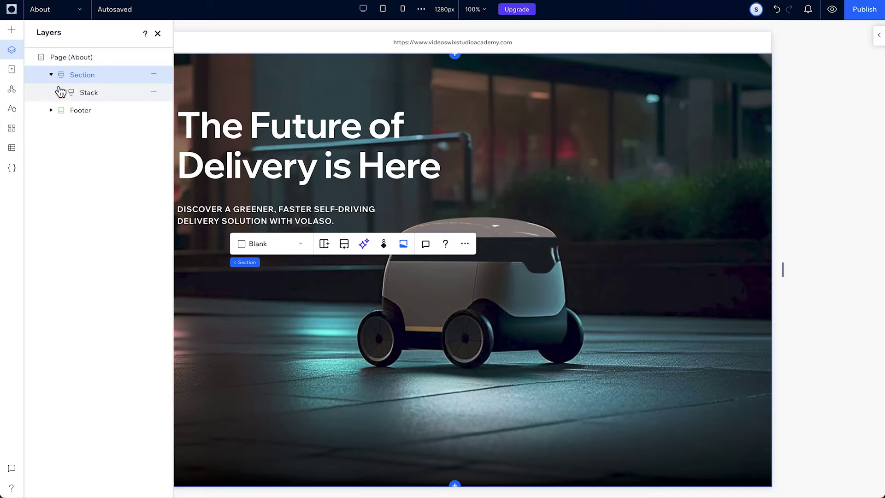
pyautogui.click(61, 92)
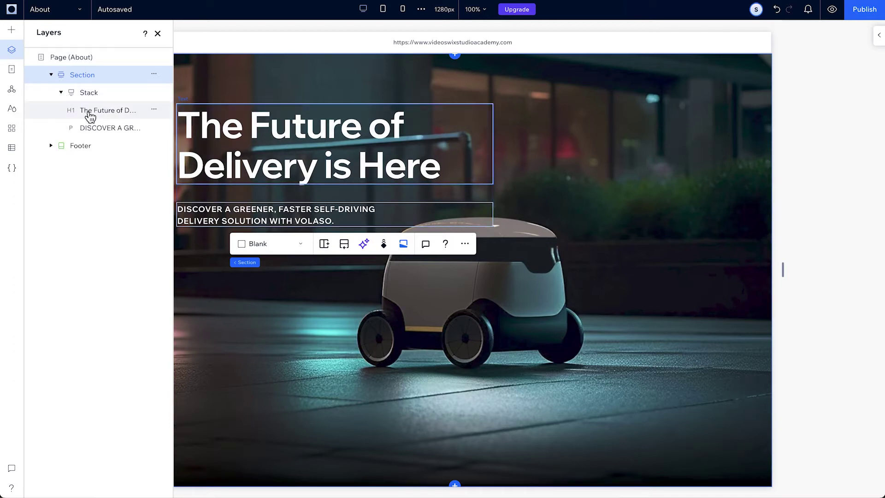
pyautogui.click(158, 34)
# - Select the hero section, then its Stack and the heading text inside it
pyautogui.click(186, 76)
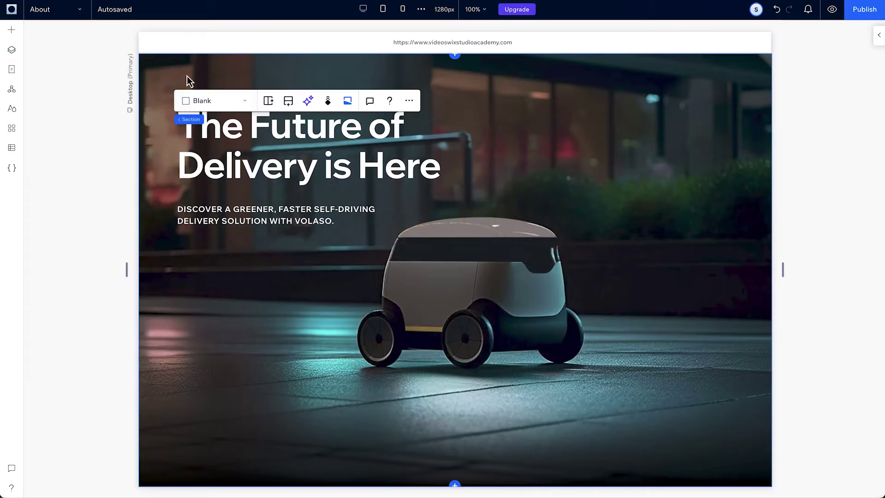
pyautogui.click(231, 148)
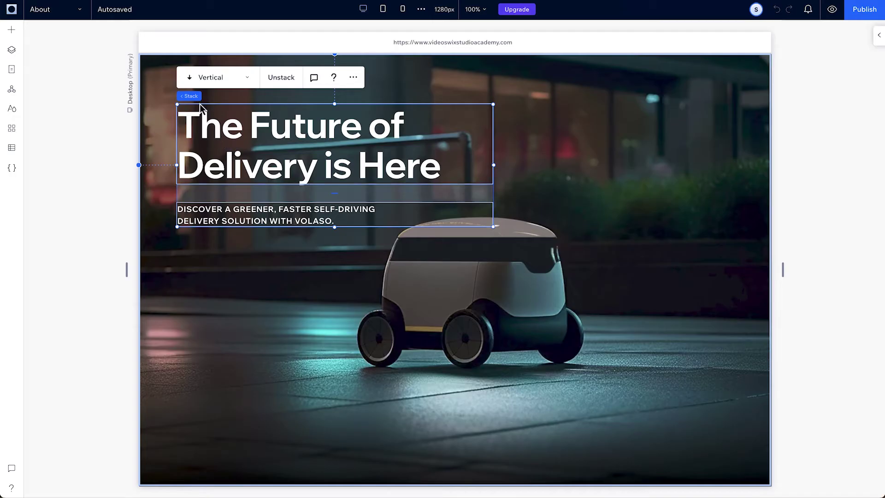
pyautogui.moveTo(199, 101)
pyautogui.click(210, 113)
pyautogui.moveTo(198, 103)
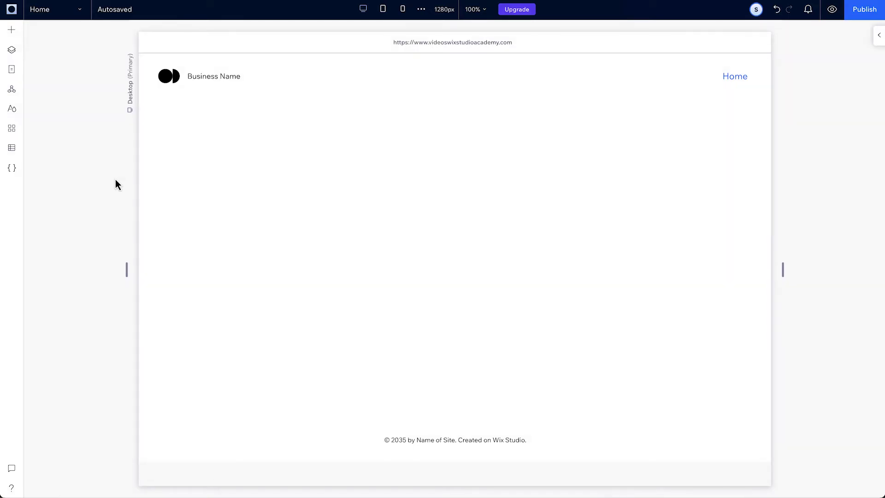
# - Add a Container and an 'Add a Title' heading to the empty Home section
pyautogui.click(12, 31)
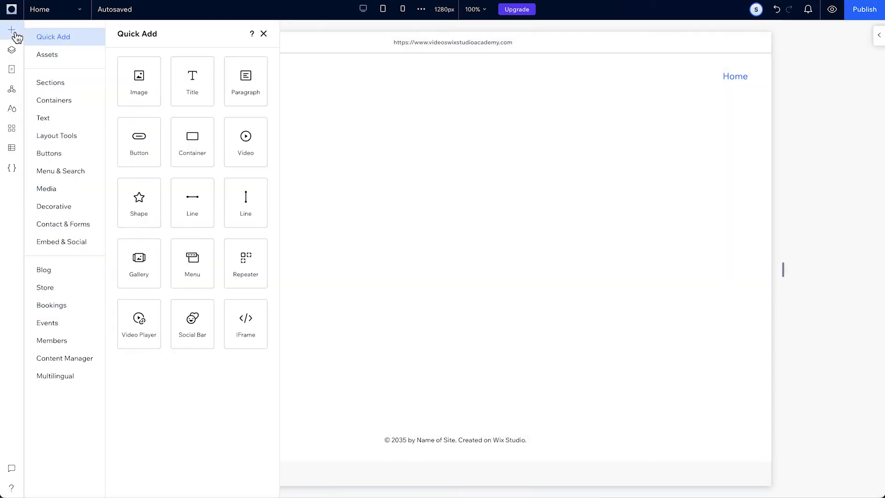
pyautogui.moveTo(179, 146); pyautogui.dragTo(316, 226)
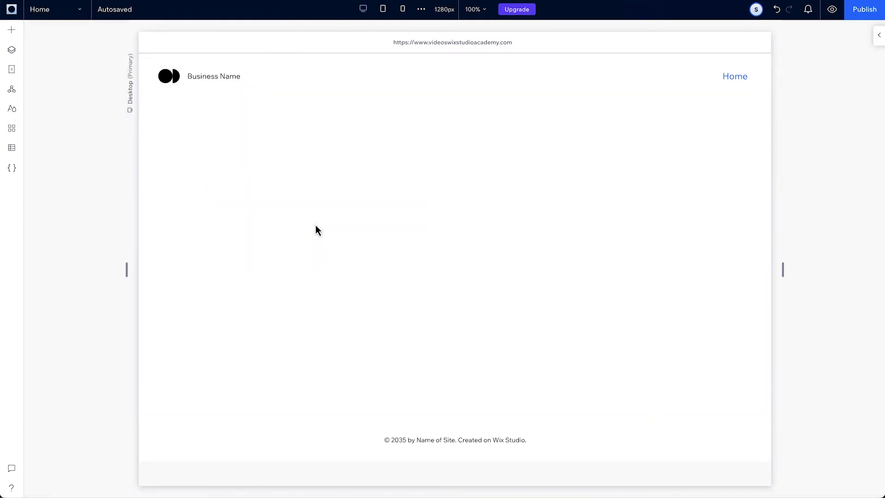
pyautogui.click(20, 29)
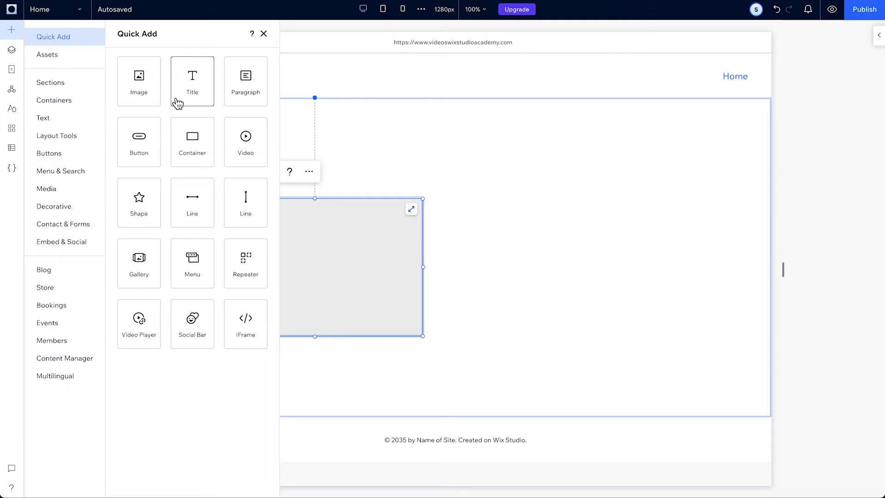
pyautogui.moveTo(176, 103); pyautogui.dragTo(553, 196)
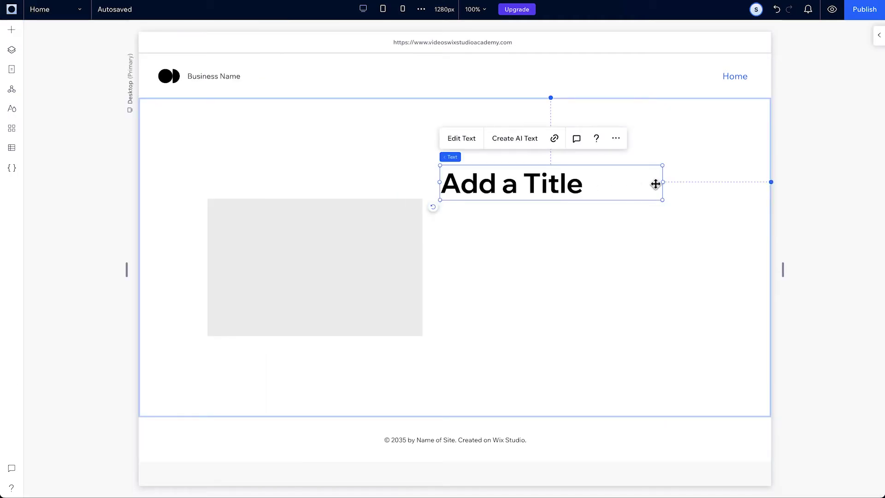
# - Narrow the title box and move it to X 725, Y 280
pyautogui.moveTo(662, 184); pyautogui.dragTo(591, 183)
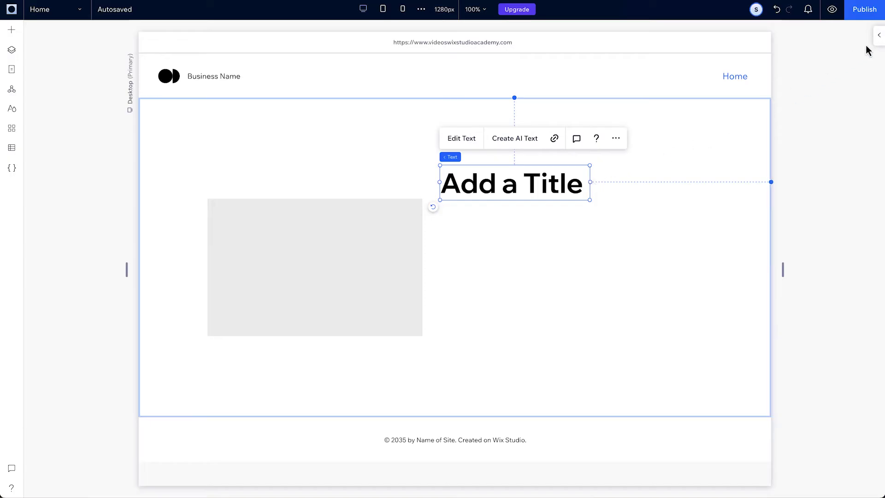
pyautogui.click(879, 36)
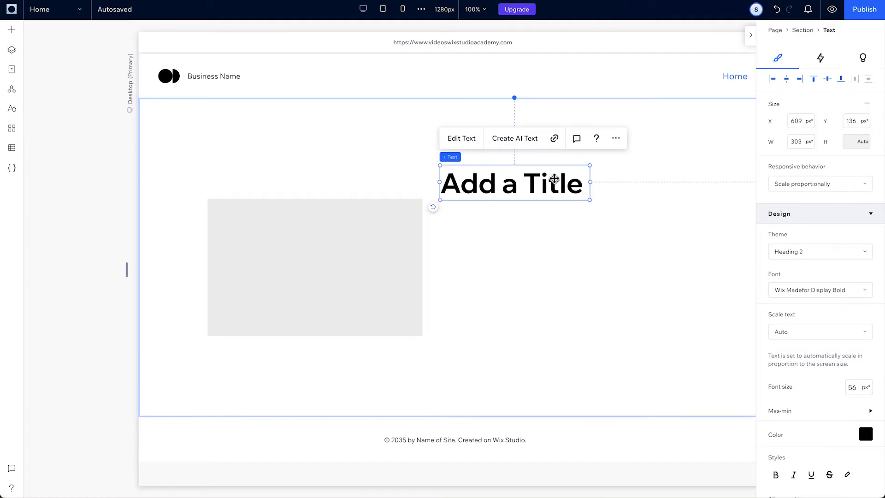
pyautogui.moveTo(555, 172); pyautogui.dragTo(611, 240)
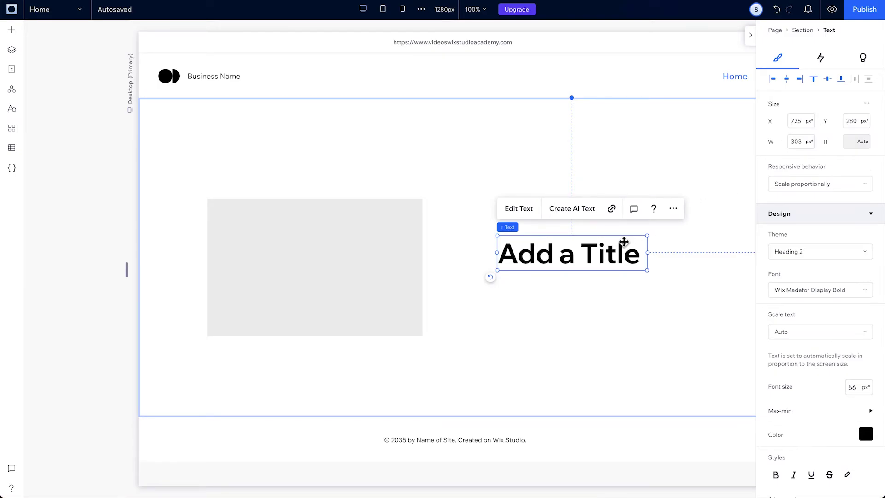
# - Drop the title into the grey container and centre the container at X 422, Y 185
pyautogui.moveTo(591, 249); pyautogui.dragTo(344, 238)
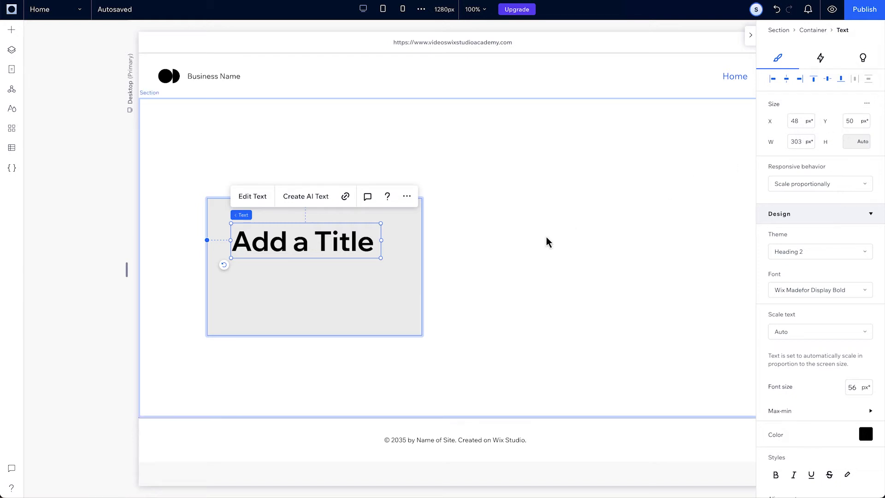
pyautogui.moveTo(400, 290); pyautogui.dragTo(461, 235)
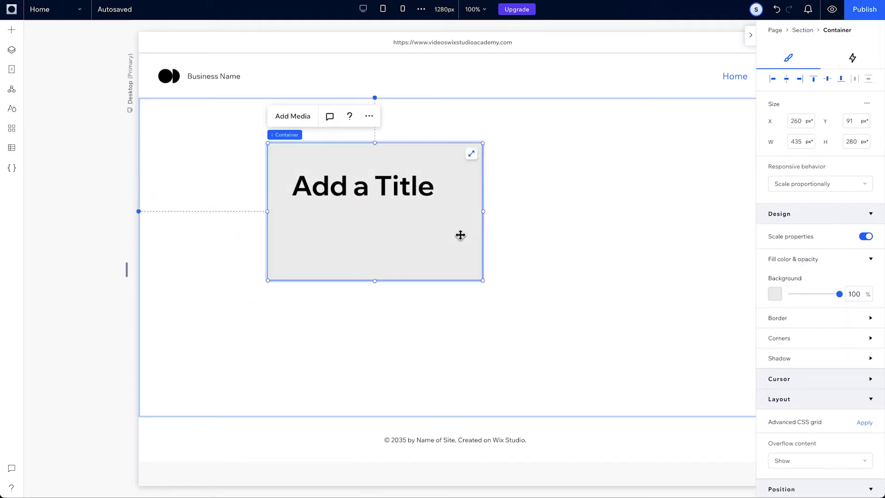
pyautogui.moveTo(397, 194); pyautogui.dragTo(409, 232)
pyautogui.click(402, 204)
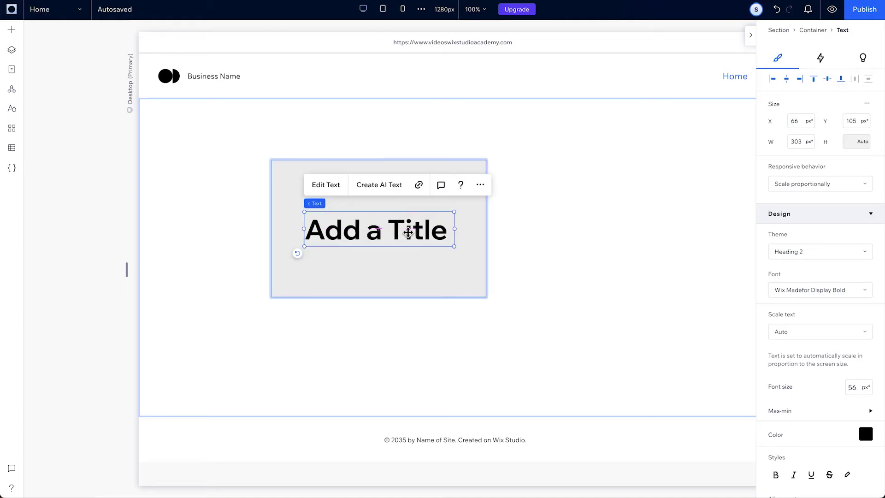
pyautogui.moveTo(468, 213); pyautogui.dragTo(543, 243)
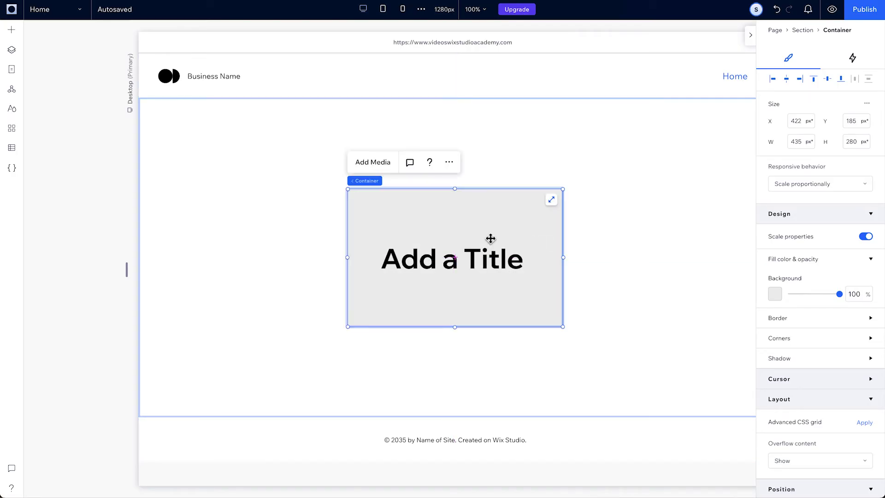
# - In Layers, expand the Container, add a new empty section, and drag it above the first Section
pyautogui.click(15, 53)
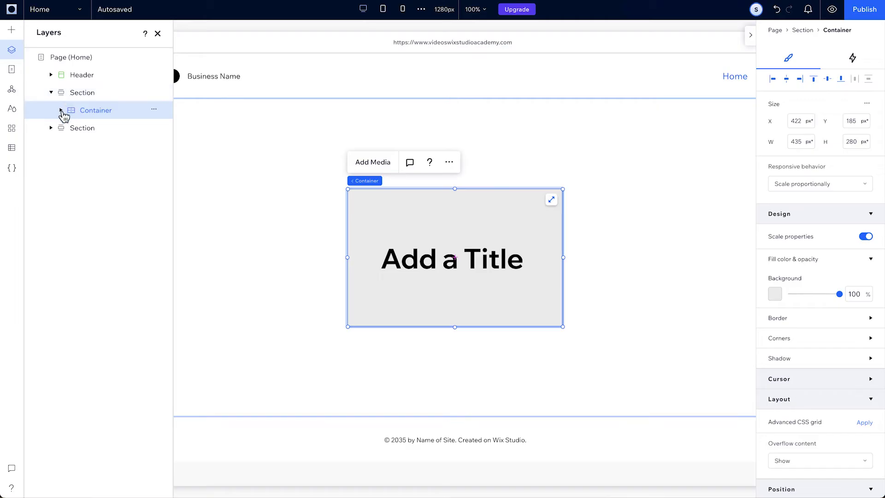
pyautogui.click(60, 111)
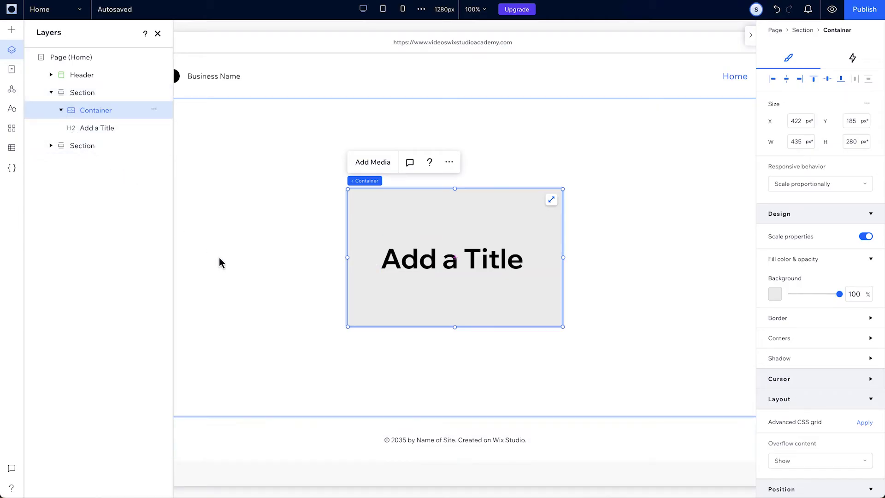
pyautogui.click(449, 406)
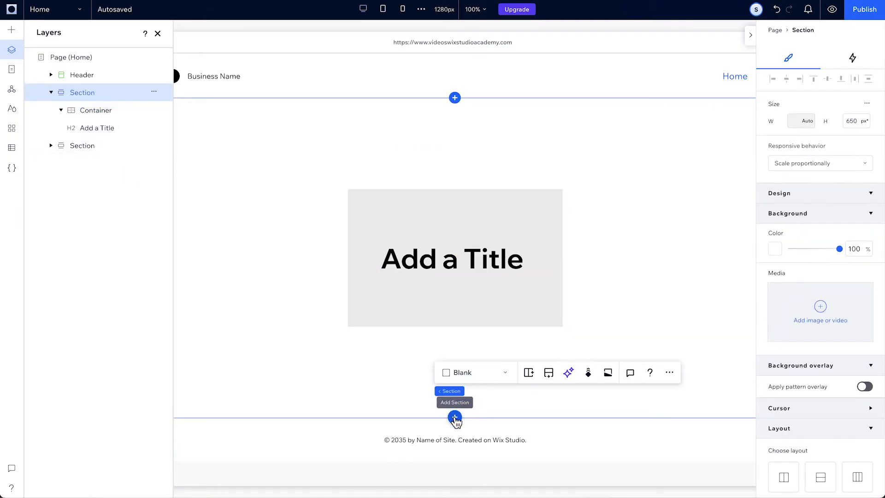
pyautogui.click(455, 417)
pyautogui.click(456, 411)
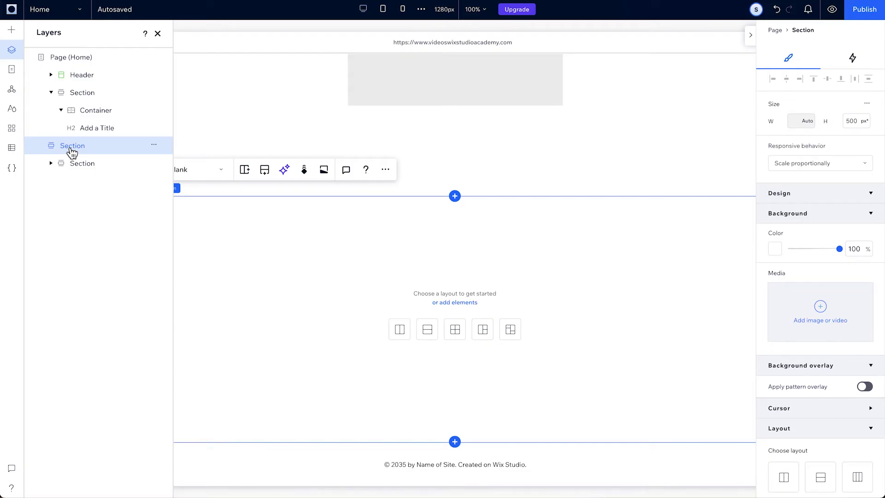
pyautogui.moveTo(72, 153); pyautogui.dragTo(75, 93)
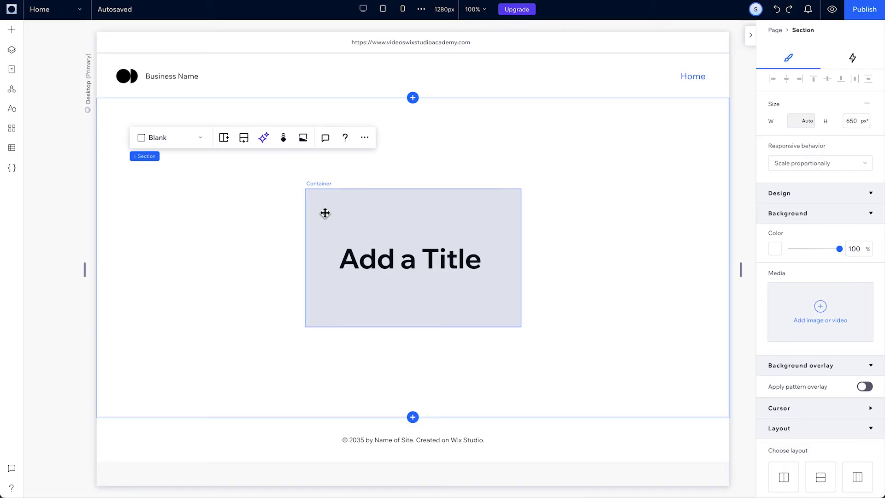
# - Stretch the container to fill the section; make the headline Questrial 70px, centred, one line at top
pyautogui.moveTo(325, 213); pyautogui.dragTo(136, 141)
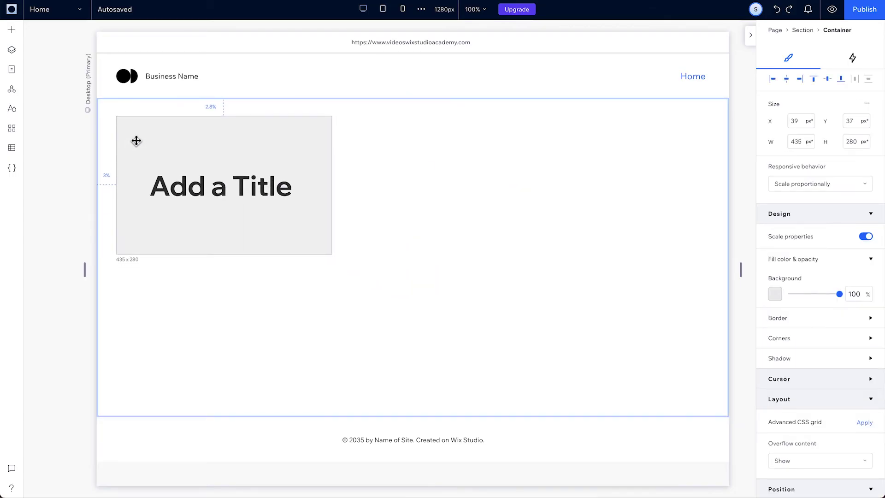
pyautogui.doubleClick(332, 185)
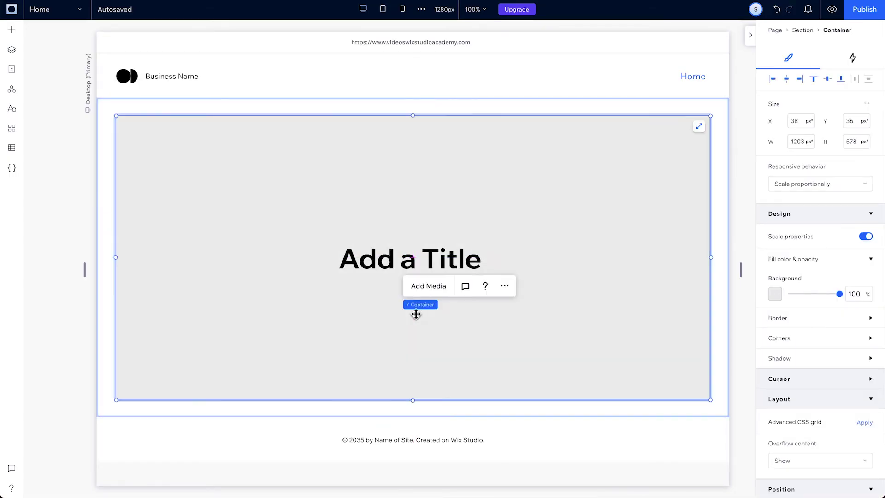
pyautogui.doubleClick(410, 259)
pyautogui.write('Dreamy design. Impeccable creation')
pyautogui.click(821, 289)
pyautogui.click(854, 388)
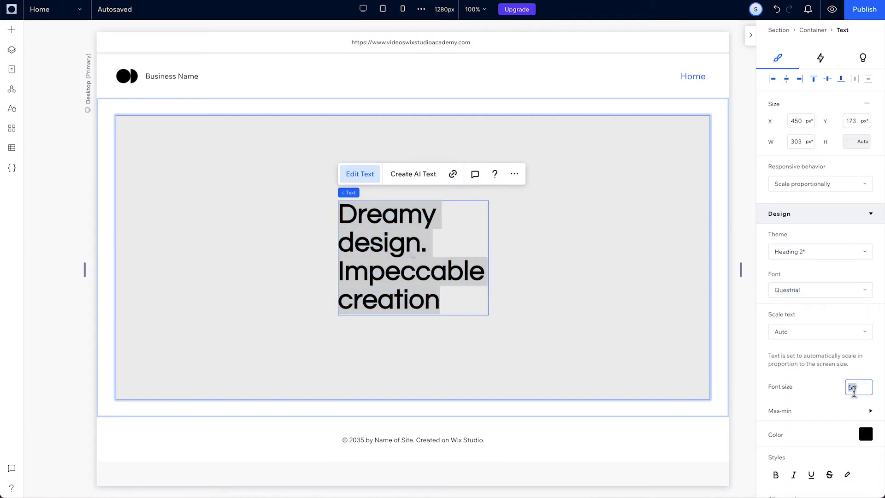
pyautogui.write('70')
pyautogui.scroll(-3, 820, 323)
pyautogui.click(797, 321)
pyautogui.moveTo(338, 259); pyautogui.dragTo(178, 245)
pyautogui.moveTo(386, 256); pyautogui.dragTo(386, 148)
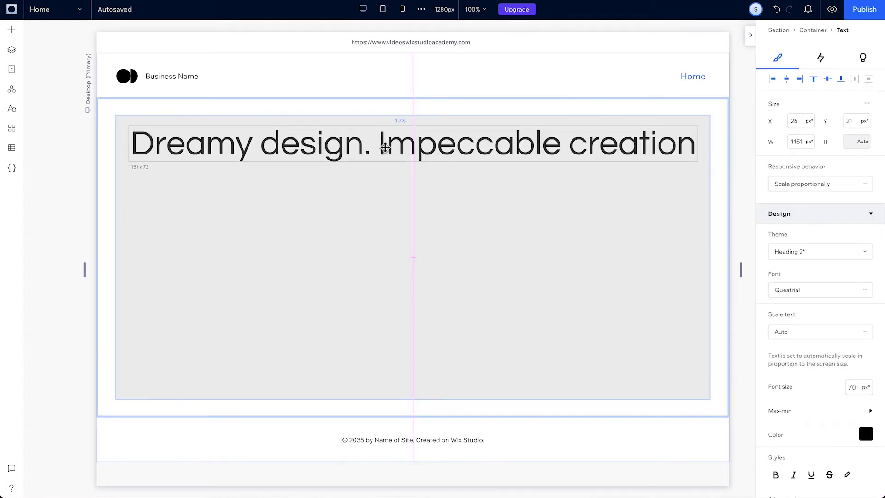
# - Add a purple abstract image below the headline and resize it to 1142×468
pyautogui.click(11, 29)
pyautogui.click(139, 136)
pyautogui.click(226, 177)
pyautogui.click(209, 180)
pyautogui.click(817, 454)
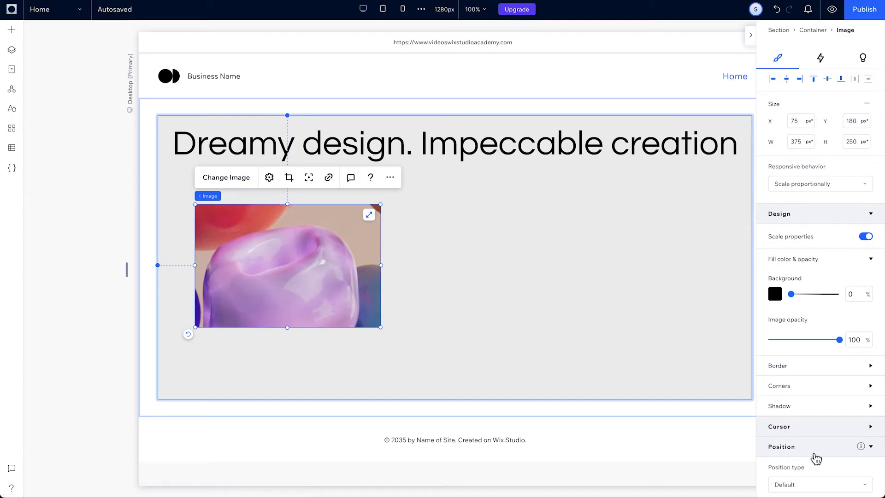
pyautogui.moveTo(381, 265); pyautogui.dragTo(746, 282)
pyautogui.moveTo(552, 202); pyautogui.dragTo(538, 275)
pyautogui.moveTo(455, 277); pyautogui.dragTo(456, 168)
pyautogui.moveTo(732, 286); pyautogui.dragTo(738, 286)
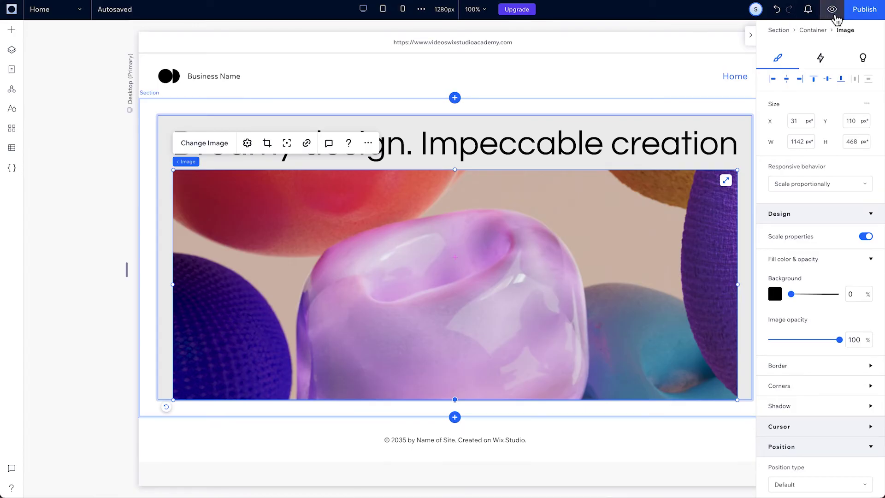
pyautogui.click(833, 10)
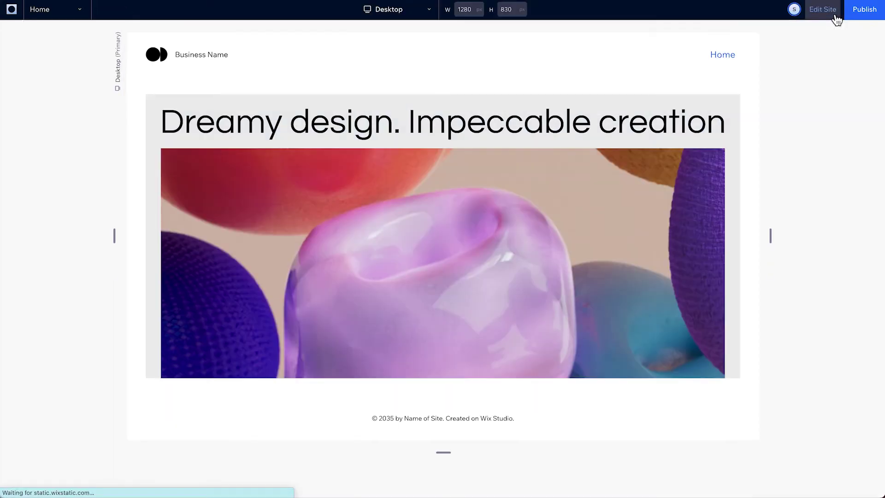
pyautogui.click(427, 13)
pyautogui.click(400, 65)
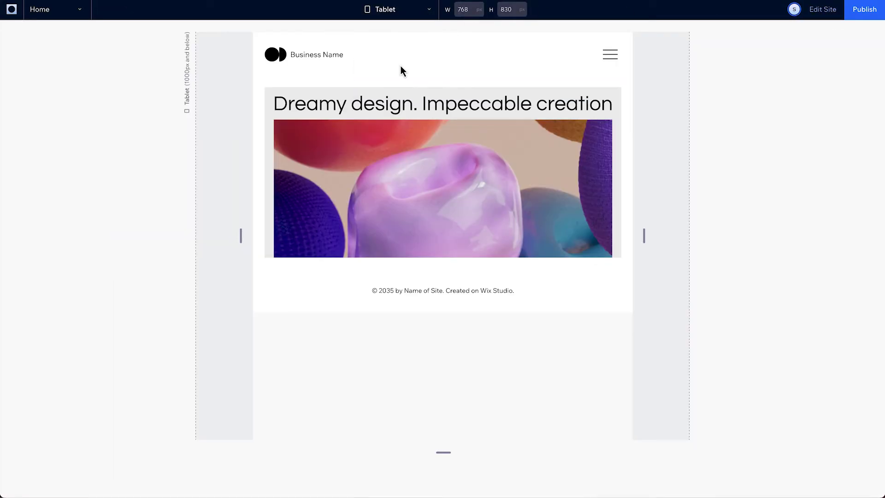
pyautogui.click(411, 12)
pyautogui.click(404, 47)
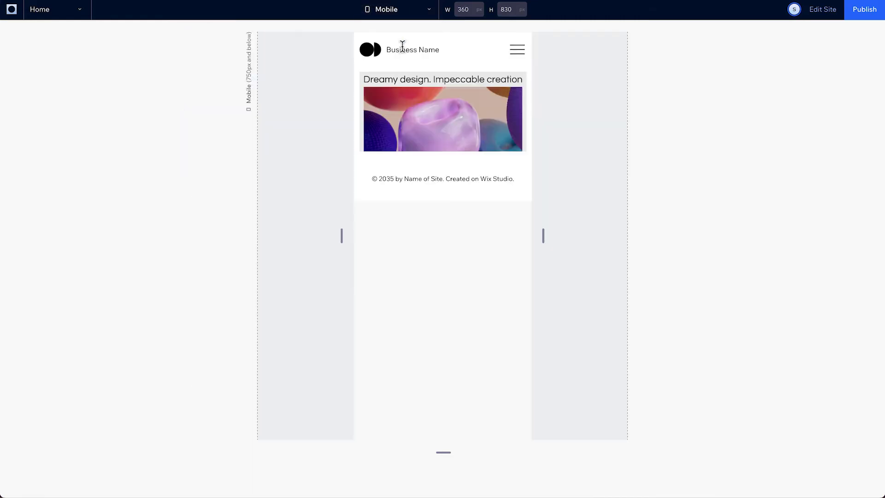
pyautogui.click(819, 10)
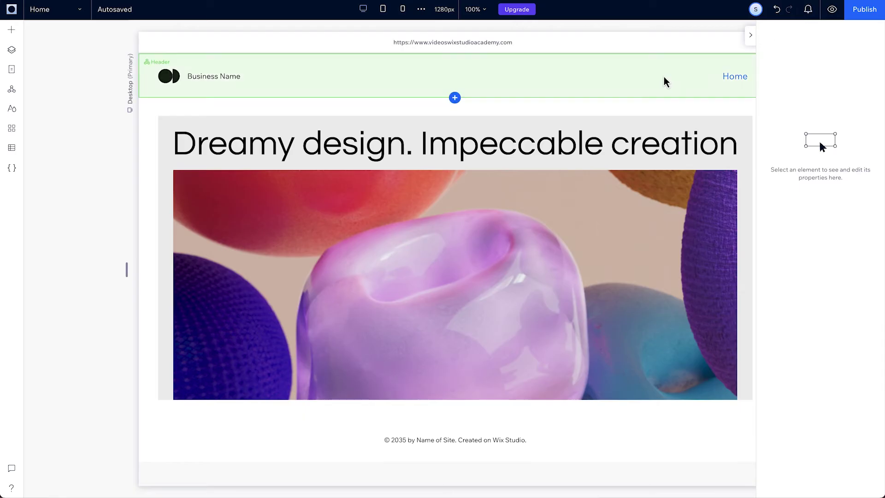
pyautogui.click(168, 261)
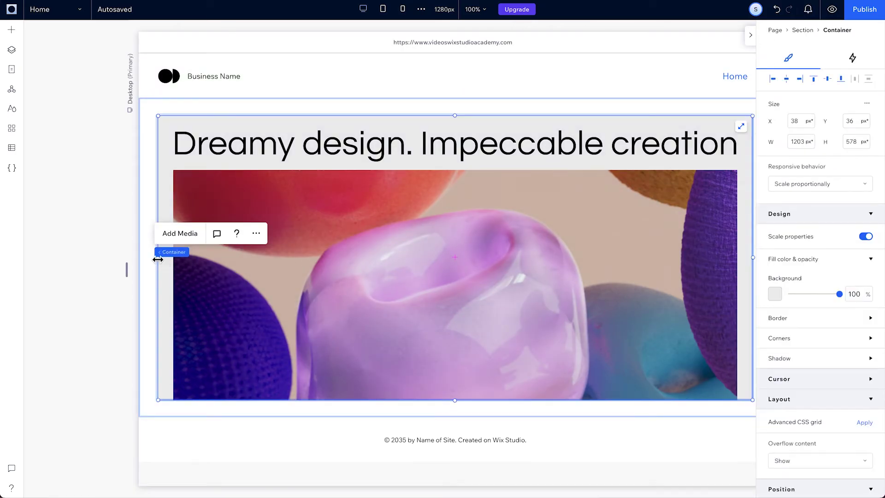
pyautogui.moveTo(158, 260); pyautogui.dragTo(350, 250)
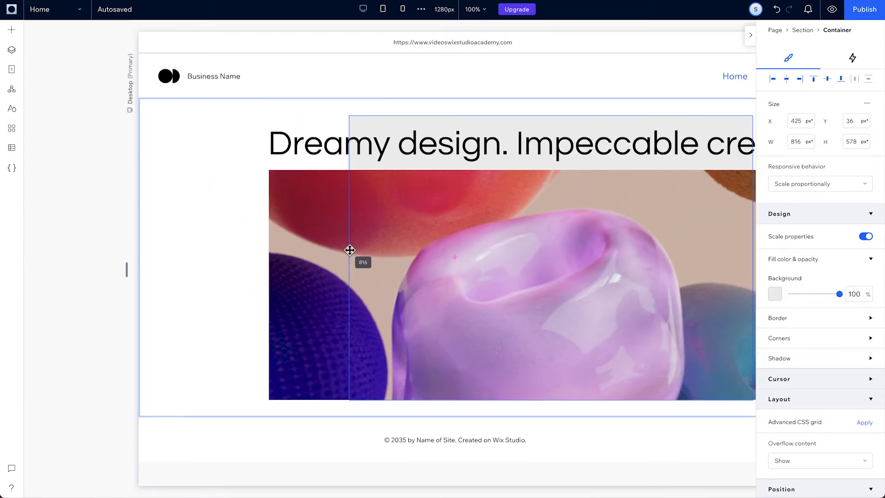
pyautogui.moveTo(350, 250); pyautogui.dragTo(394, 252)
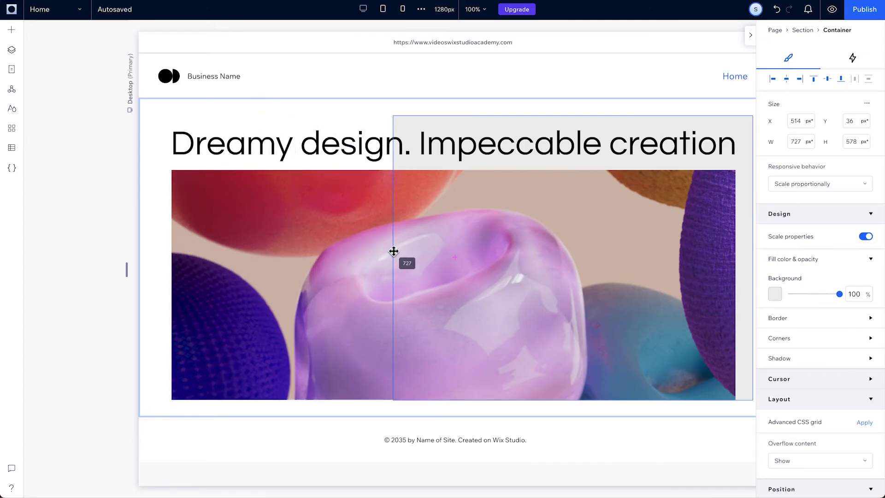
pyautogui.moveTo(394, 252); pyautogui.dragTo(393, 251)
pyautogui.hotkey('ctrl', 'z')
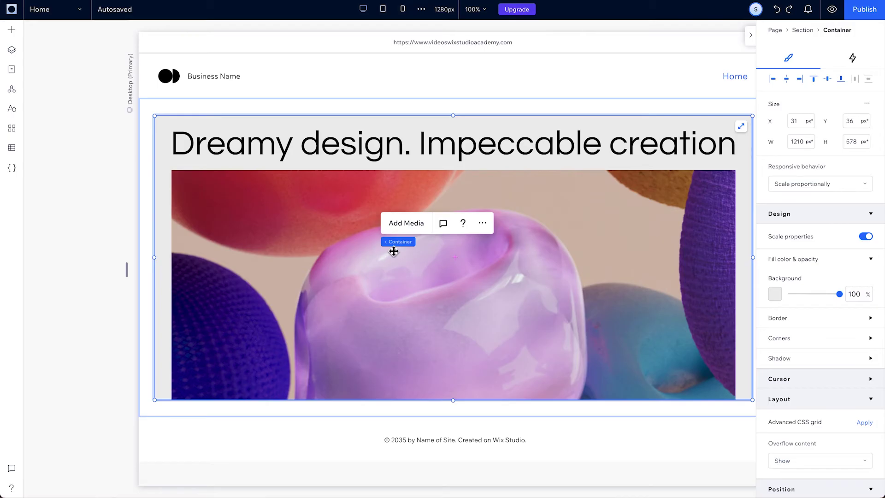
pyautogui.click(866, 188)
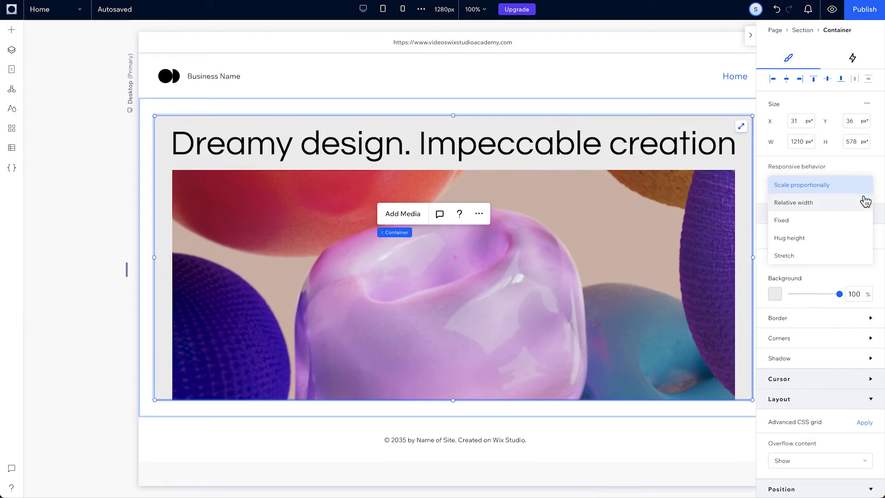
pyautogui.click(864, 202)
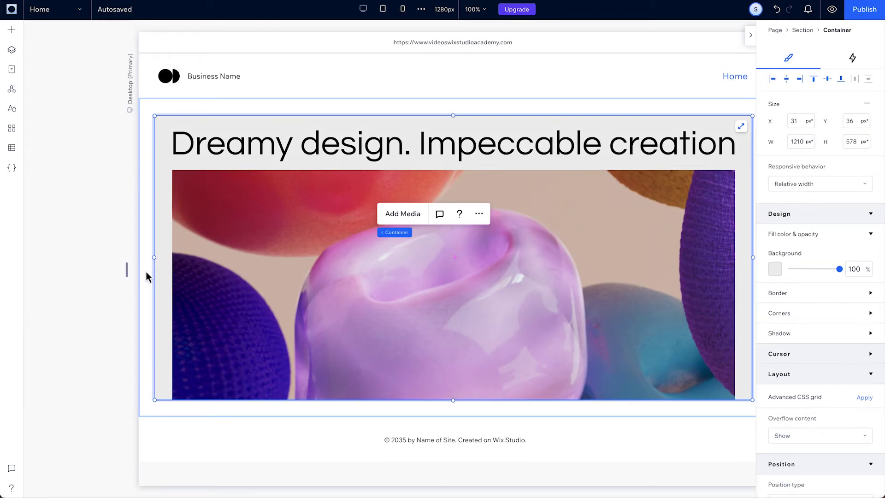
pyautogui.moveTo(128, 271); pyautogui.dragTo(213, 266)
pyautogui.click(865, 185)
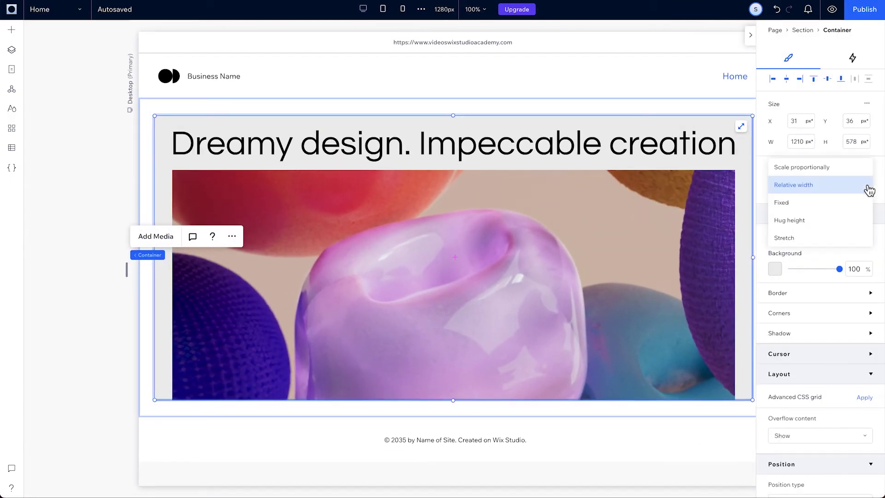
pyautogui.click(865, 203)
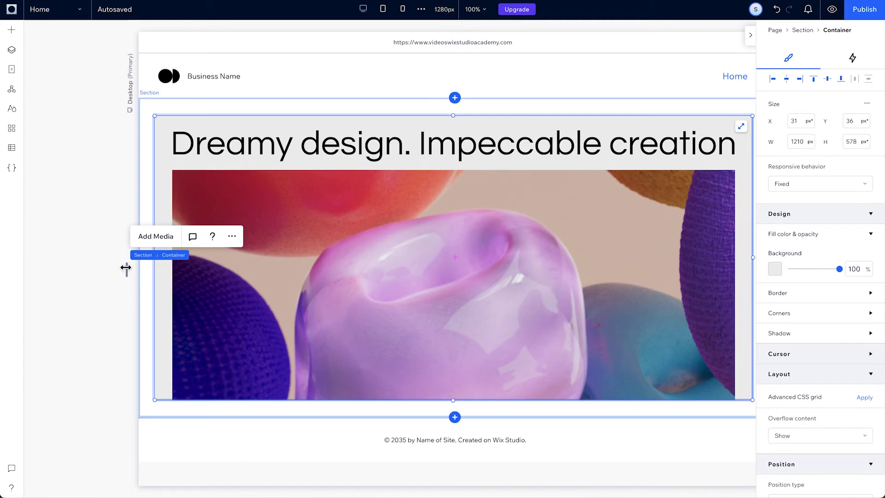
pyautogui.moveTo(126, 268); pyautogui.dragTo(208, 259)
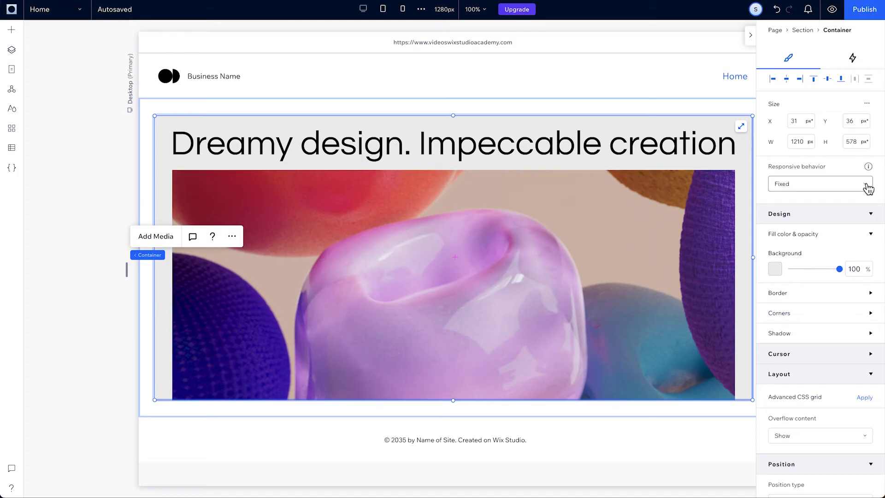
pyautogui.click(869, 188)
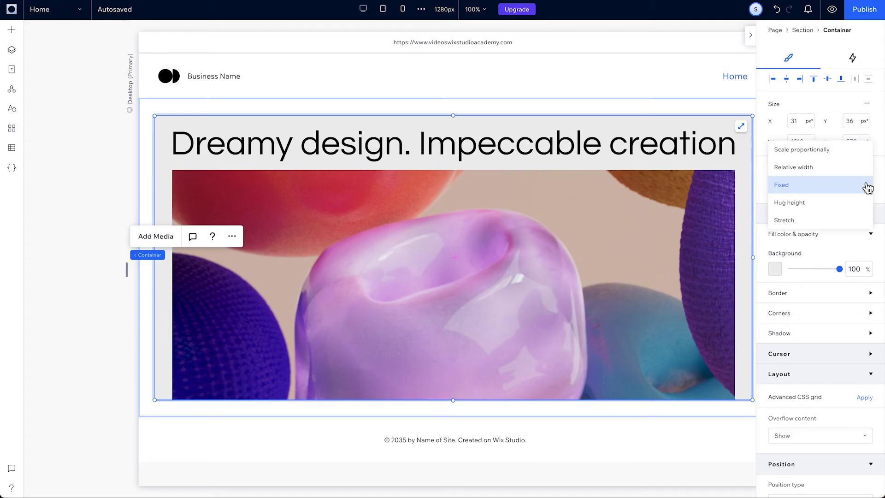
pyautogui.click(860, 222)
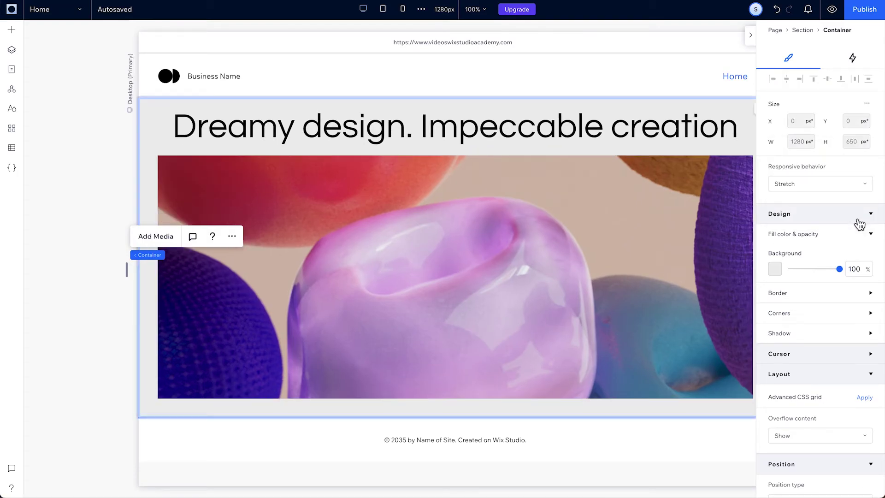
pyautogui.click(863, 186)
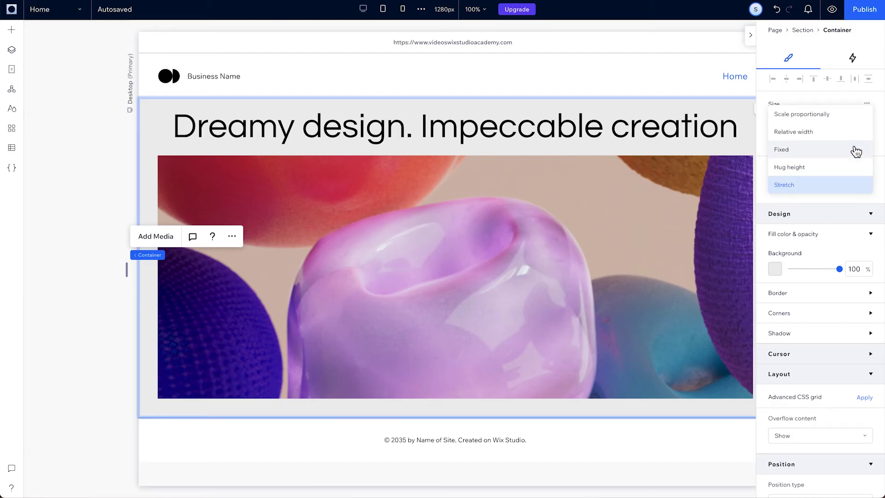
pyautogui.click(851, 116)
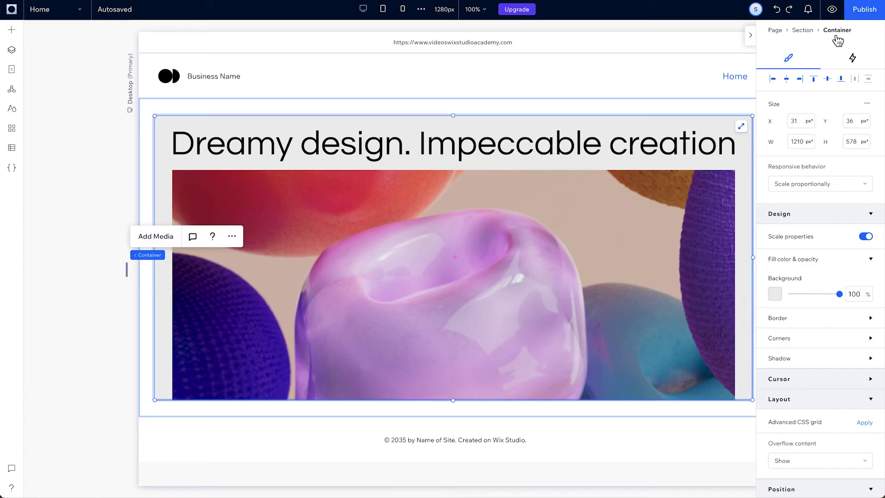
# - Preview the site, then set the hero section's background to black
pyautogui.click(835, 15)
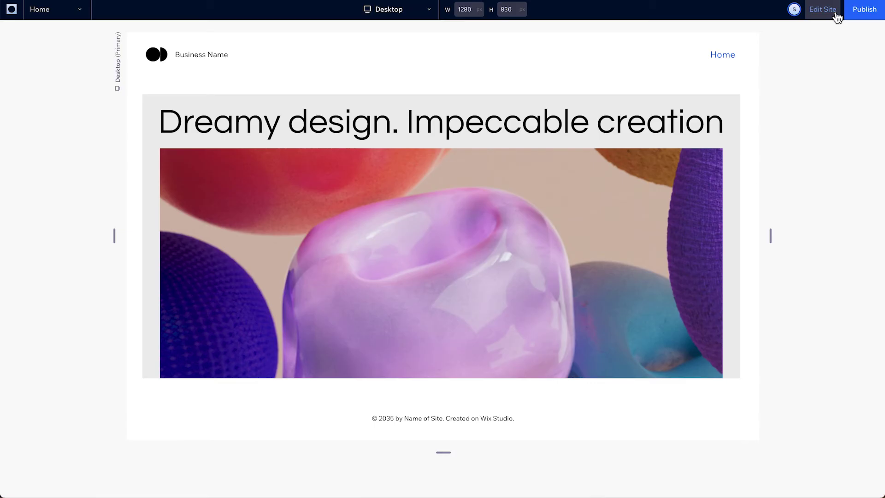
pyautogui.click(837, 17)
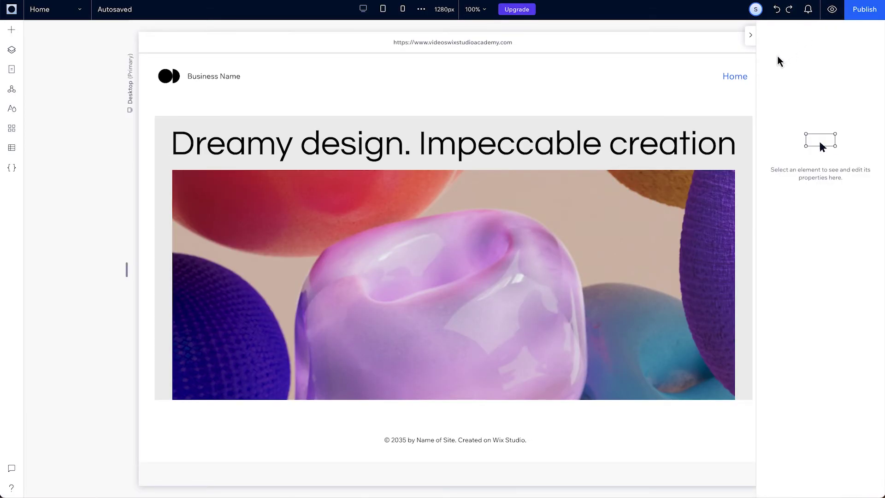
pyautogui.click(725, 123)
pyautogui.click(775, 249)
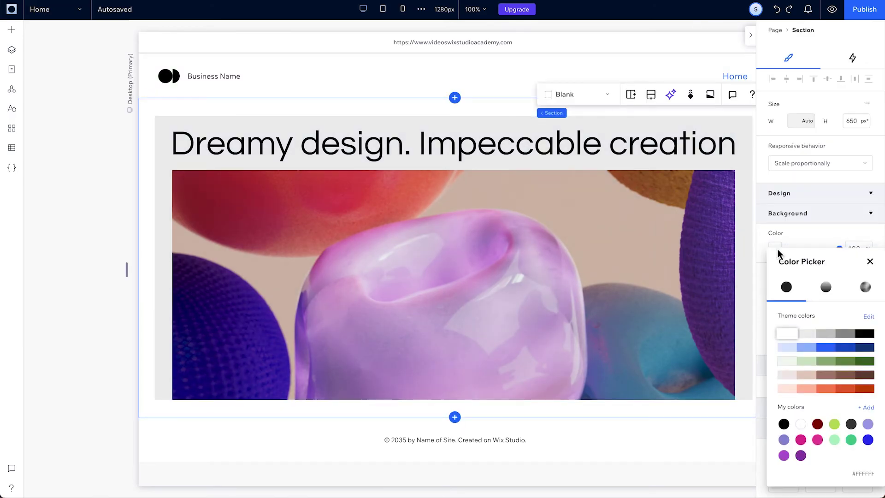
pyautogui.click(863, 337)
# - Set the container's background fill to white
pyautogui.click(625, 166)
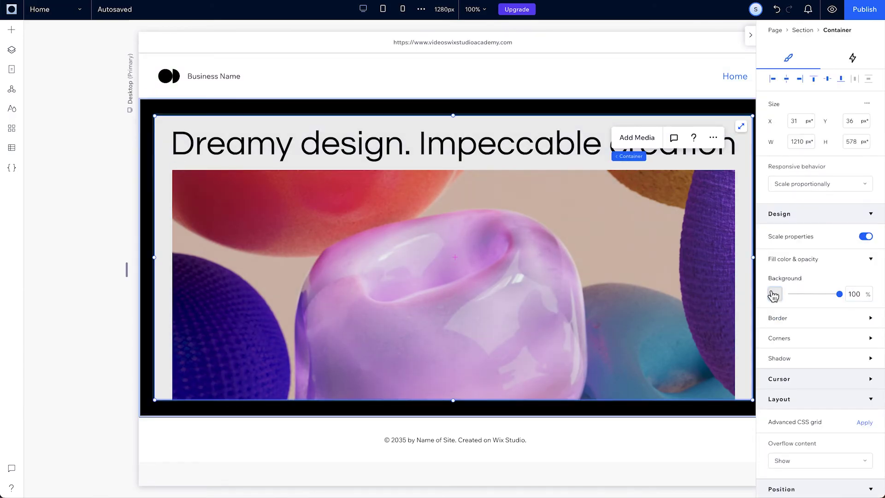
pyautogui.click(775, 294)
pyautogui.click(789, 348)
pyautogui.click(673, 303)
# - Round the image's top-left and top-right corners to 45 px
pyautogui.click(779, 385)
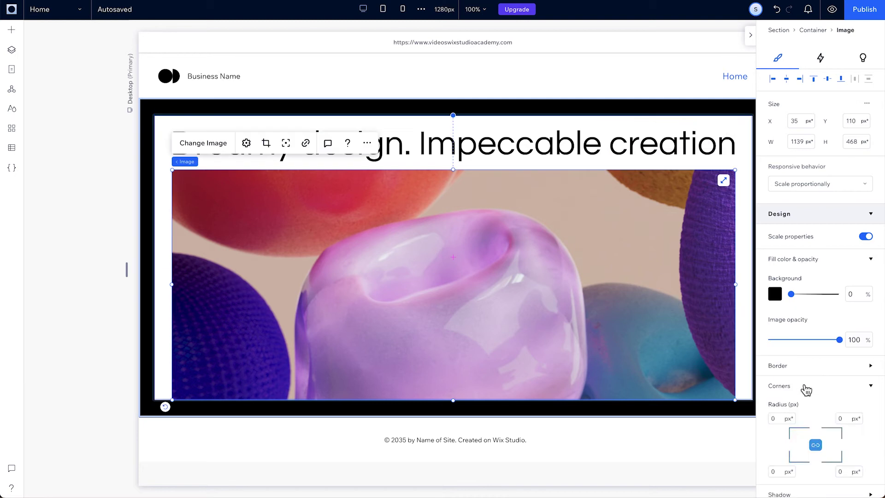
pyautogui.click(779, 418)
pyautogui.write('45')
pyautogui.click(844, 419)
pyautogui.write('45')
pyautogui.click(630, 471)
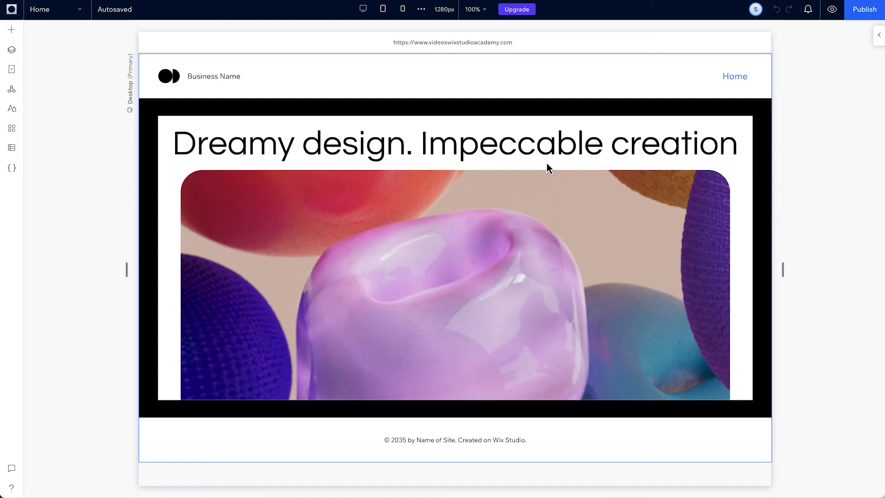
# - Inspect the black section, white container and image, then switch to the 768px tablet breakpoint
pyautogui.click(546, 163)
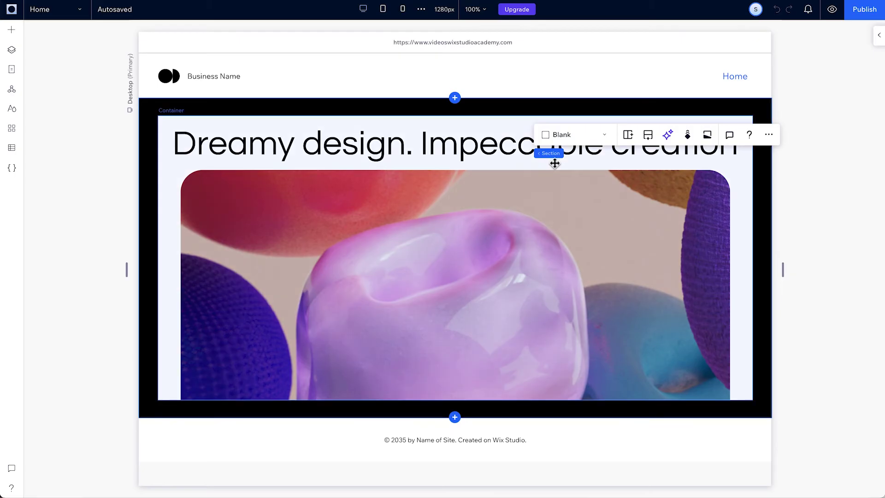
pyautogui.click(555, 163)
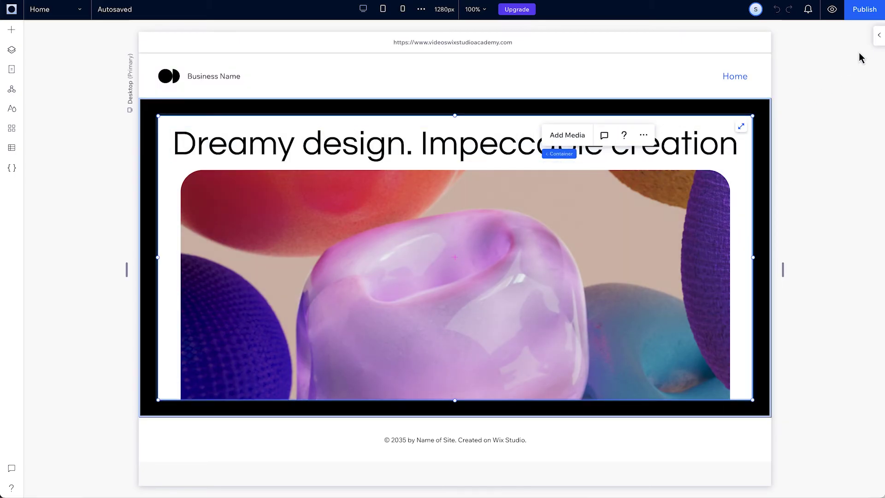
pyautogui.click(878, 37)
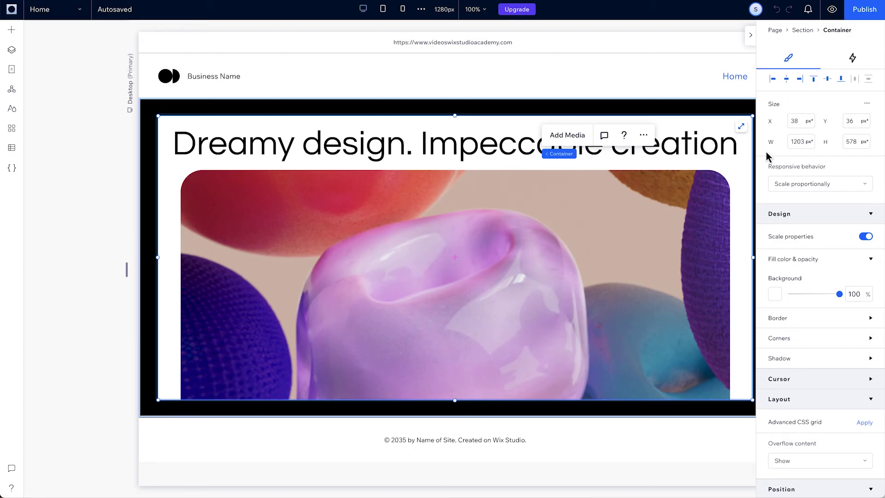
pyautogui.click(680, 222)
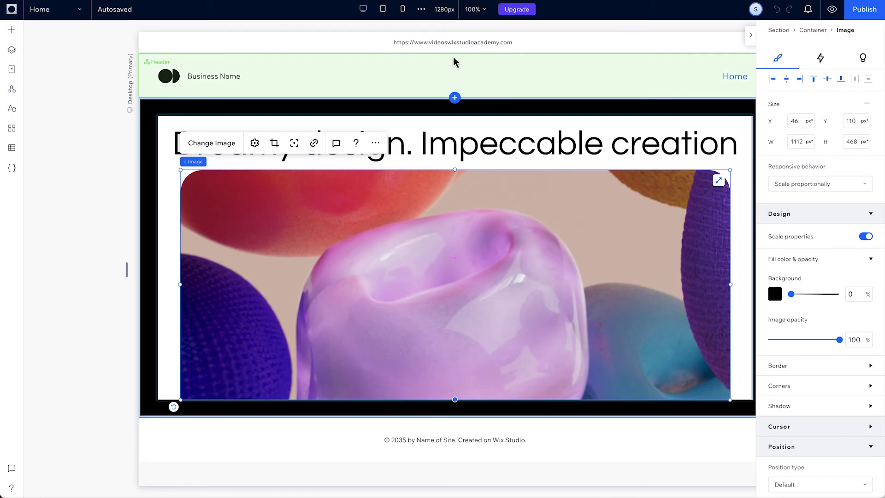
pyautogui.click(385, 10)
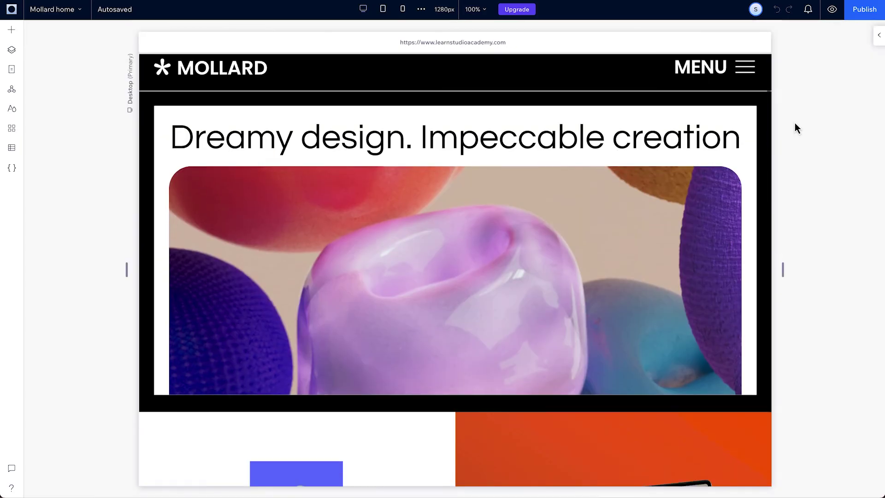
pyautogui.scroll(-10, 795, 123)
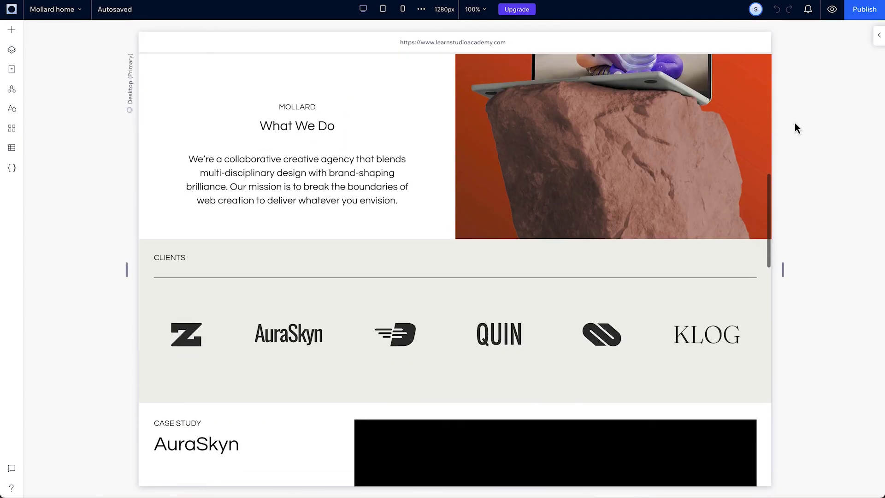
pyautogui.scroll(-12, 795, 123)
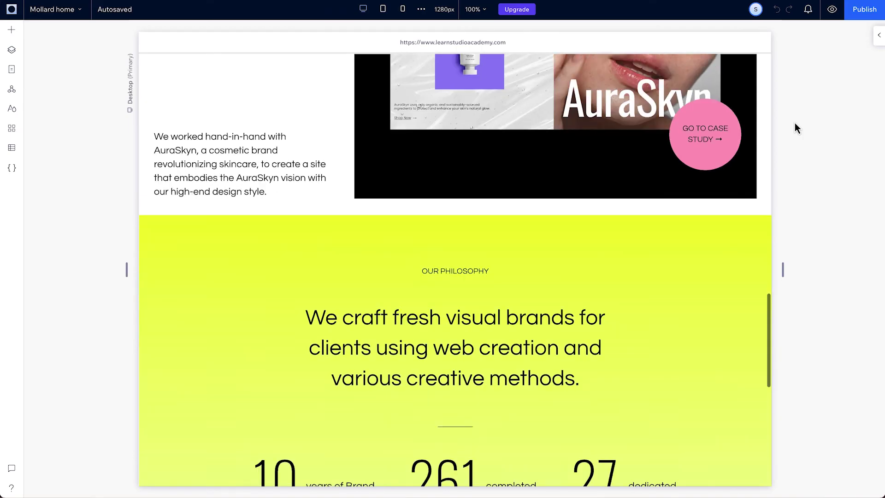
pyautogui.scroll(-7, 794, 123)
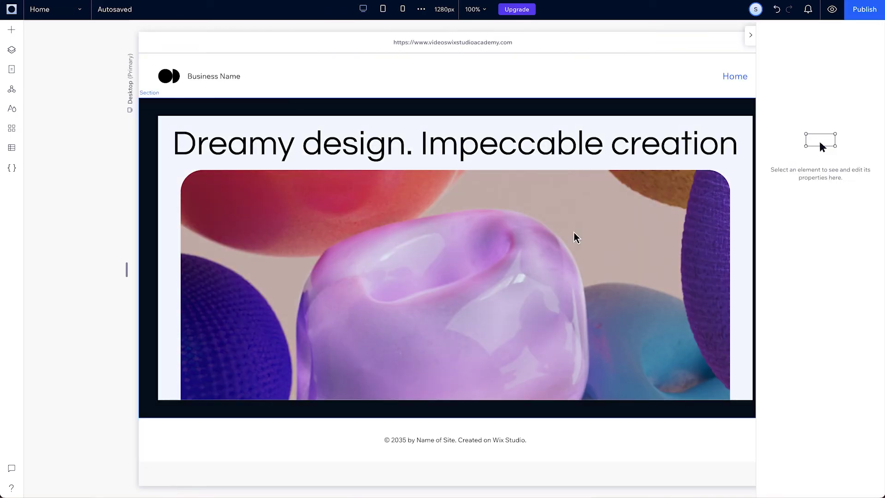
# - Check the white container's Responsive behavior options, then switch to the 390px mobile layout
pyautogui.click(574, 233)
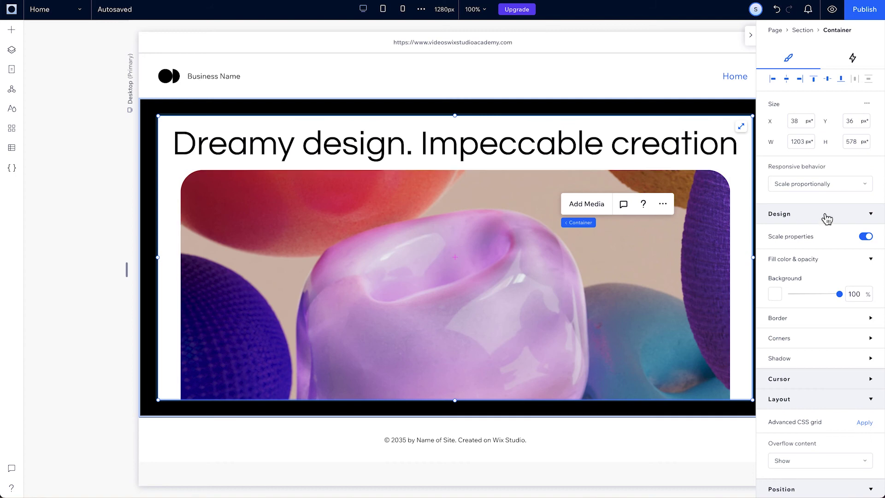
pyautogui.click(845, 189)
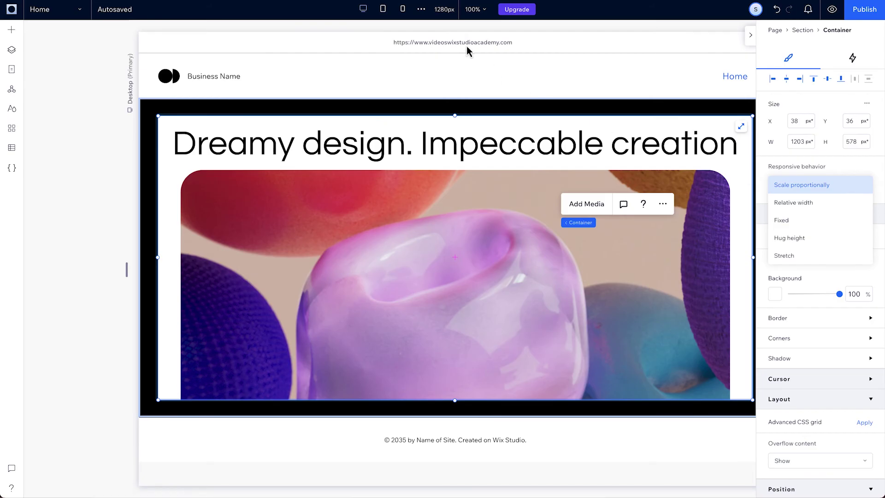
pyautogui.click(403, 9)
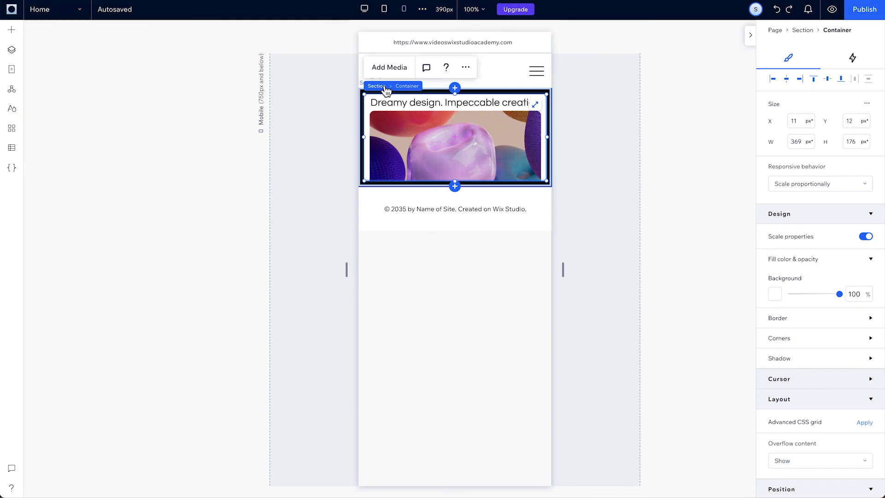
# - Try Fit to screen on the black section, compare with desktop, then revert to Scale proportionally
pyautogui.click(380, 92)
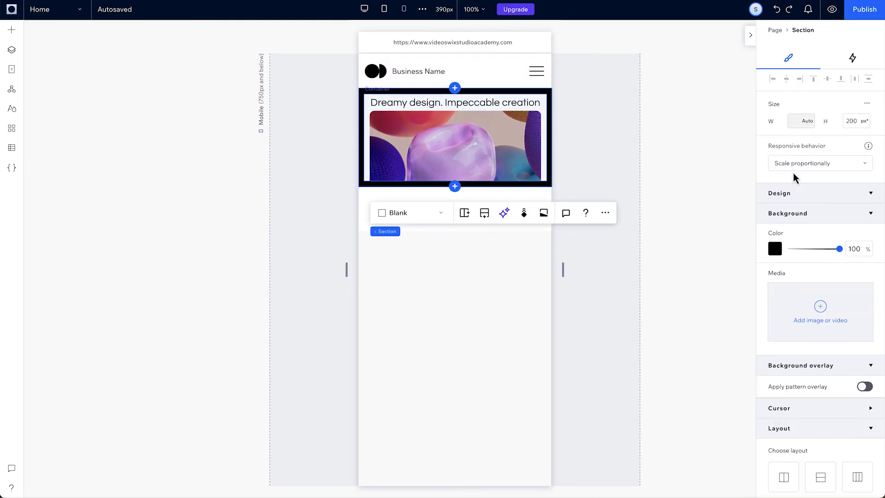
pyautogui.click(842, 168)
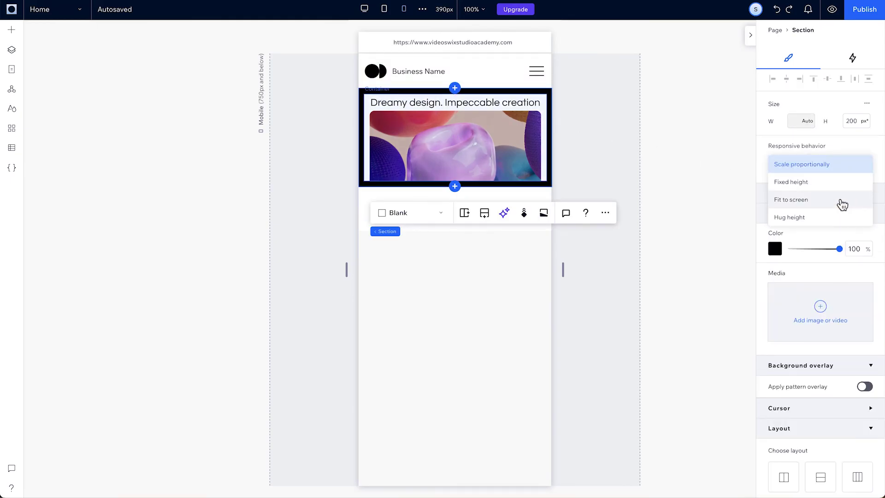
pyautogui.click(841, 200)
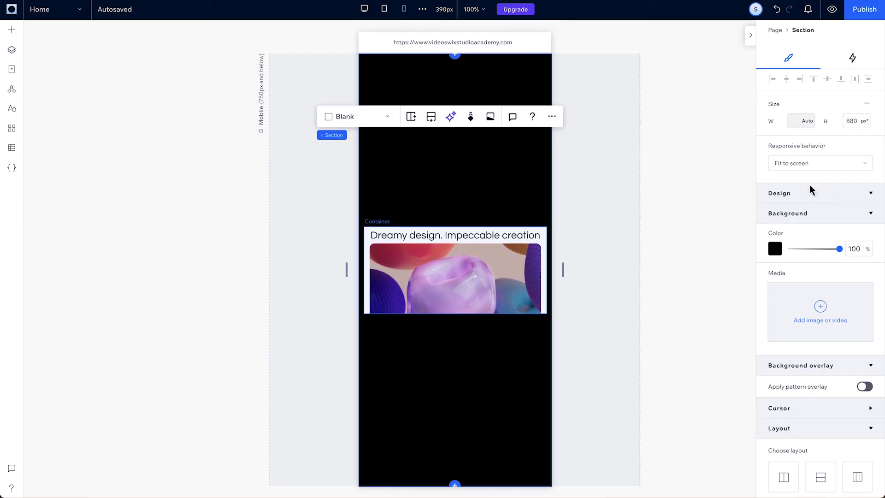
pyautogui.click(365, 9)
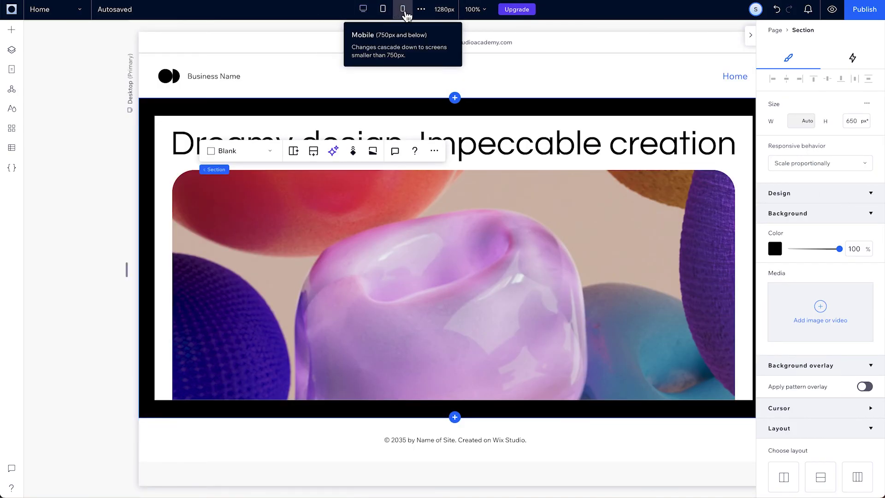
pyautogui.click(404, 9)
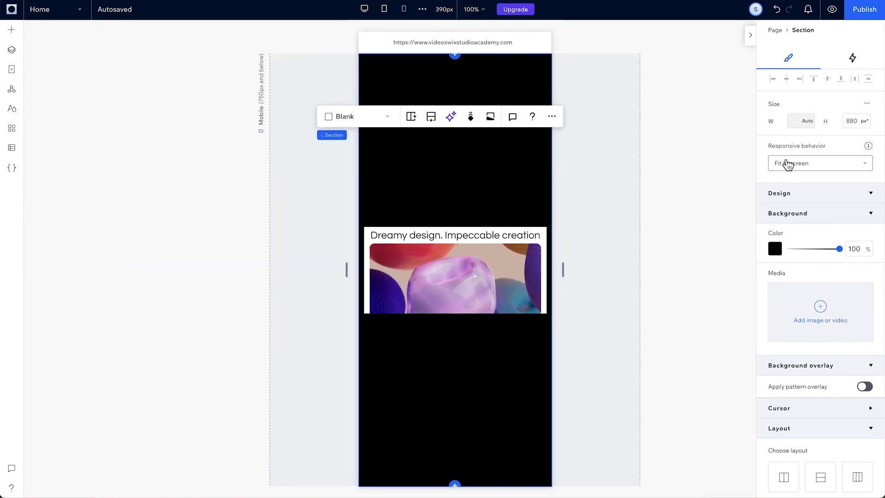
pyautogui.click(827, 168)
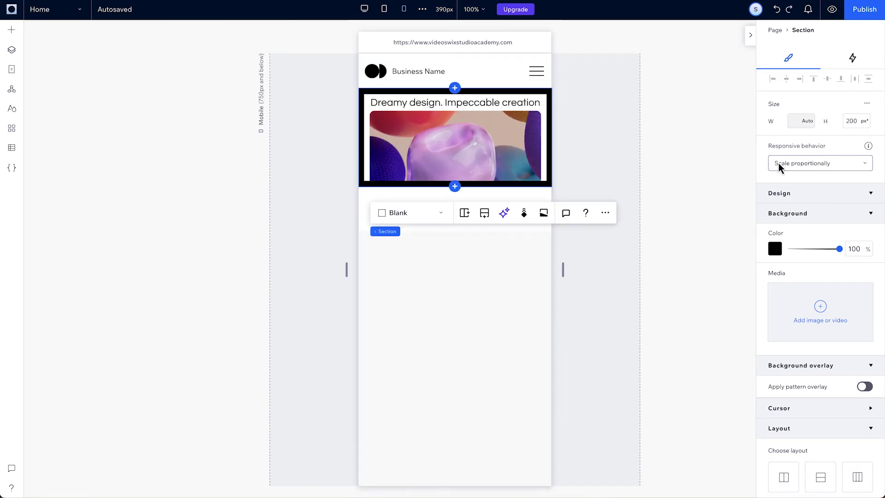
# - Make the black section and the white container taller on the mobile layout
pyautogui.moveTo(510, 184); pyautogui.dragTo(500, 255)
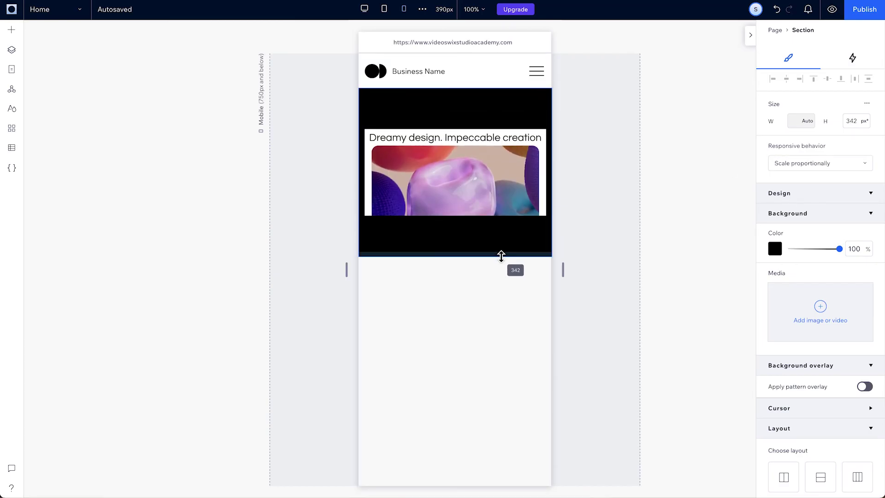
pyautogui.click(453, 132)
pyautogui.moveTo(452, 133); pyautogui.dragTo(457, 97)
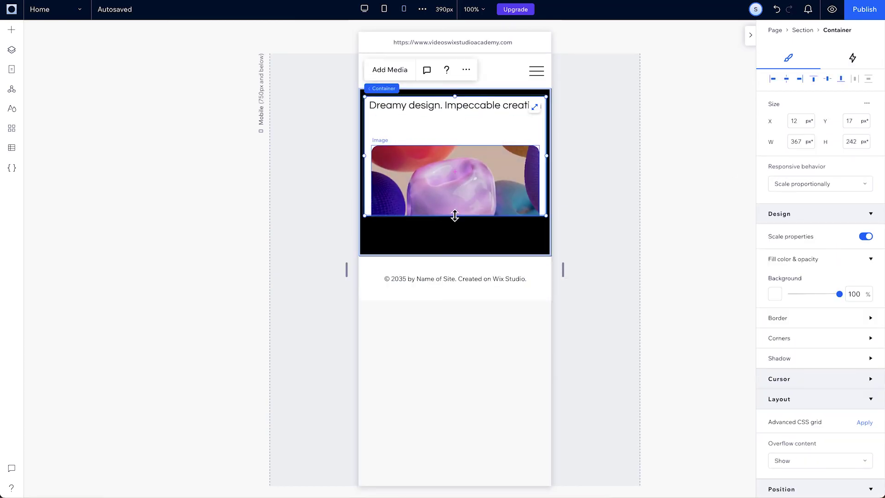
pyautogui.moveTo(453, 215); pyautogui.dragTo(453, 255)
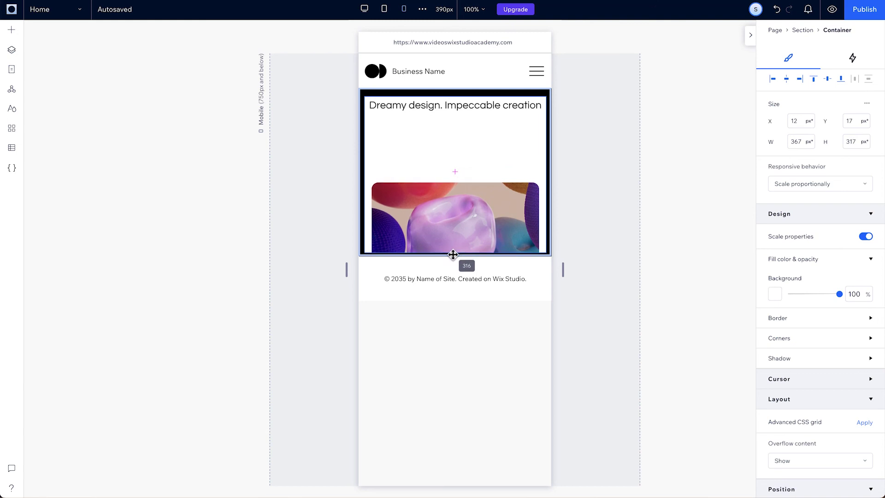
# - Set the heading font size to 34 so it wraps onto two lines
pyautogui.click(468, 108)
pyautogui.click(856, 387)
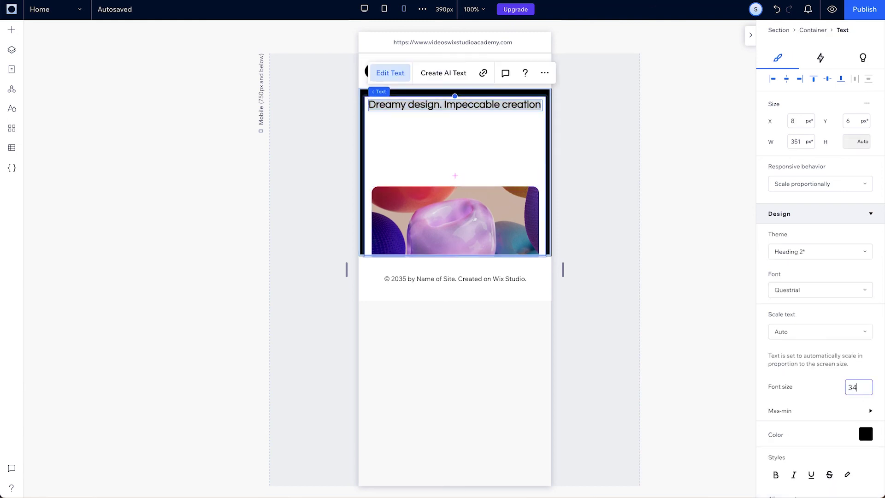
pyautogui.write('34')
pyautogui.press('Return')
# - Stretch the image's top edge upward to make it taller, and check its corner settings
pyautogui.click(489, 213)
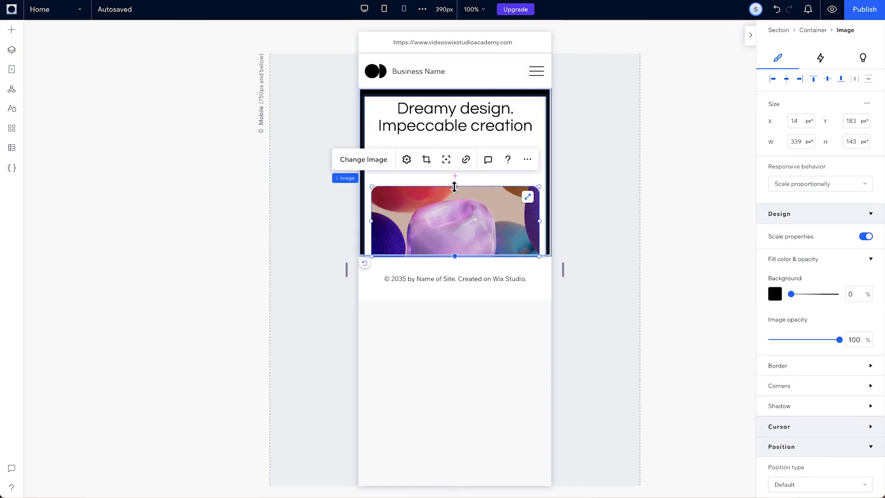
pyautogui.moveTo(454, 187); pyautogui.dragTo(456, 144)
pyautogui.click(810, 385)
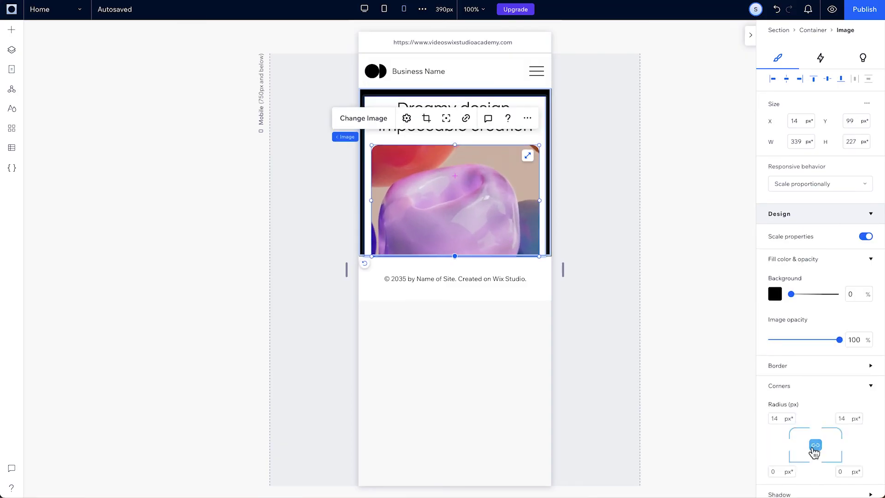
pyautogui.click(604, 266)
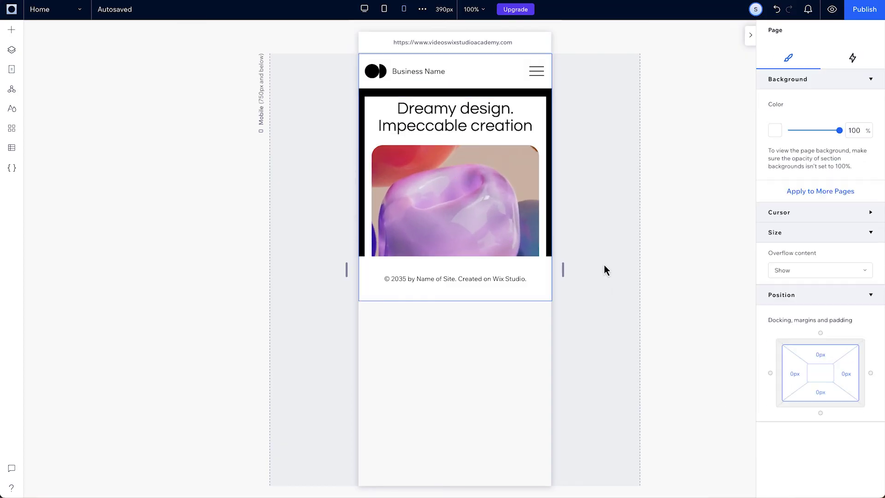
# - Switch to the 1280px desktop layout and toggle the hero section's advanced sizing on, then off
pyautogui.click(365, 11)
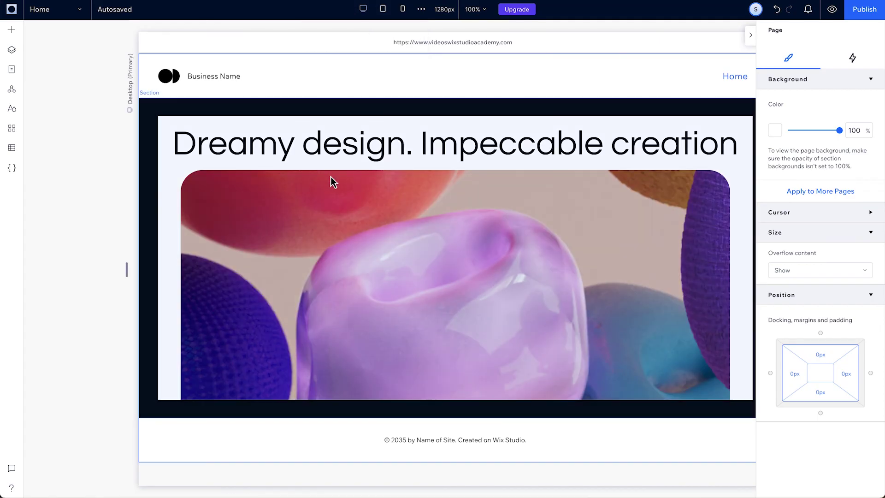
pyautogui.click(330, 179)
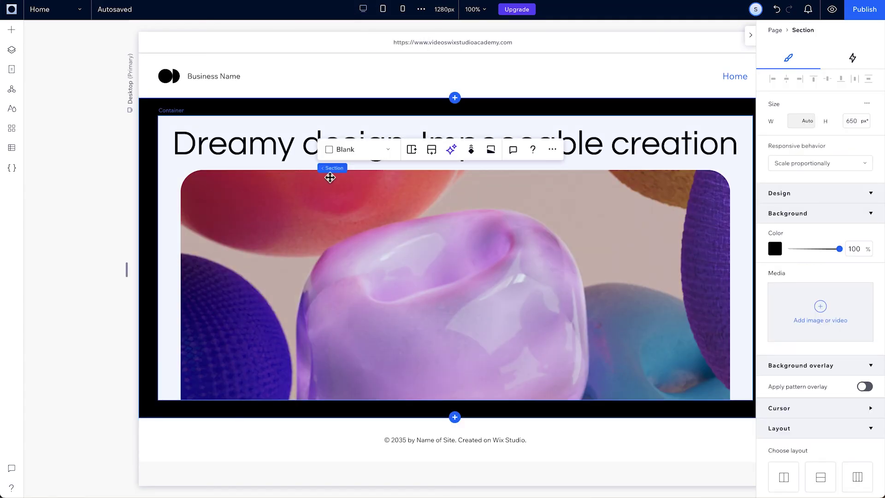
pyautogui.click(866, 104)
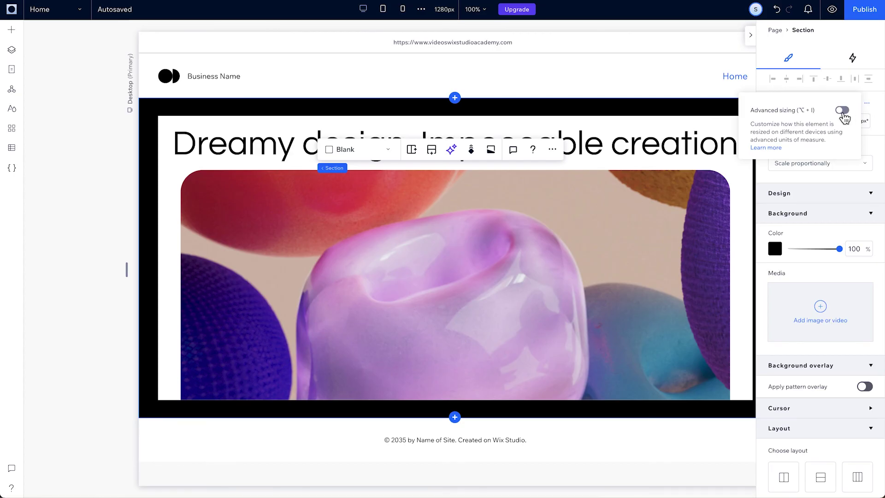
pyautogui.click(843, 111)
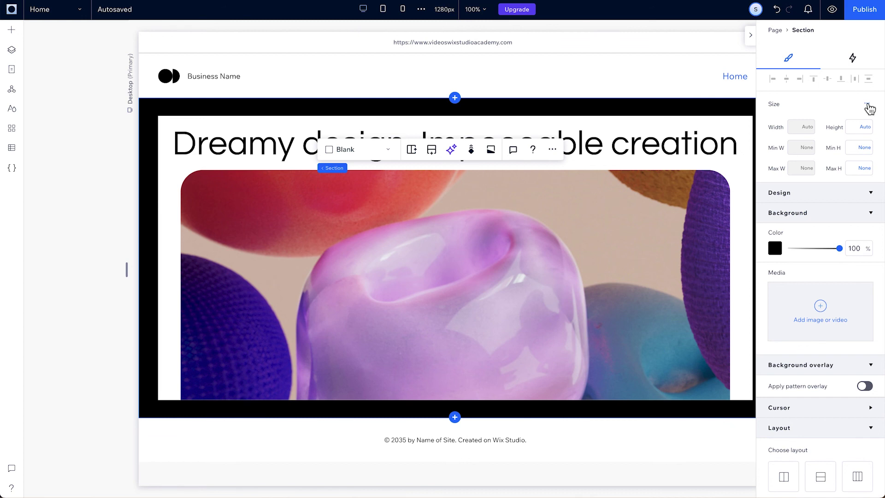
pyautogui.click(870, 108)
pyautogui.click(844, 112)
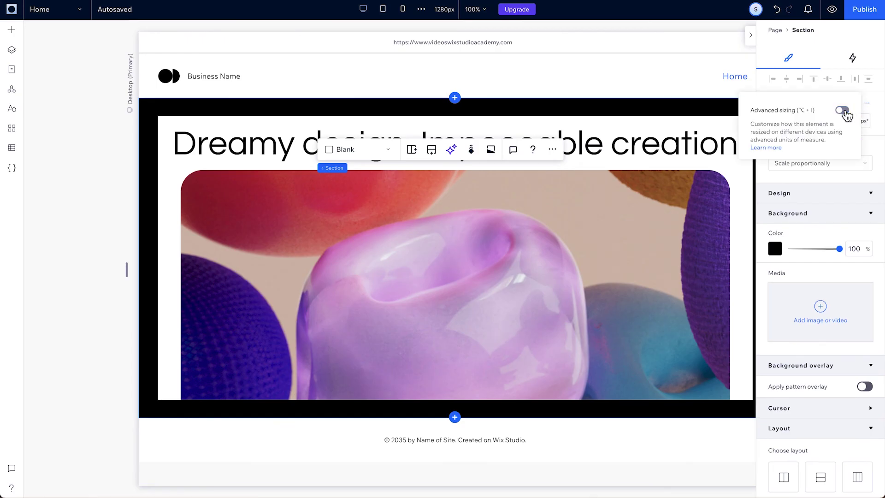